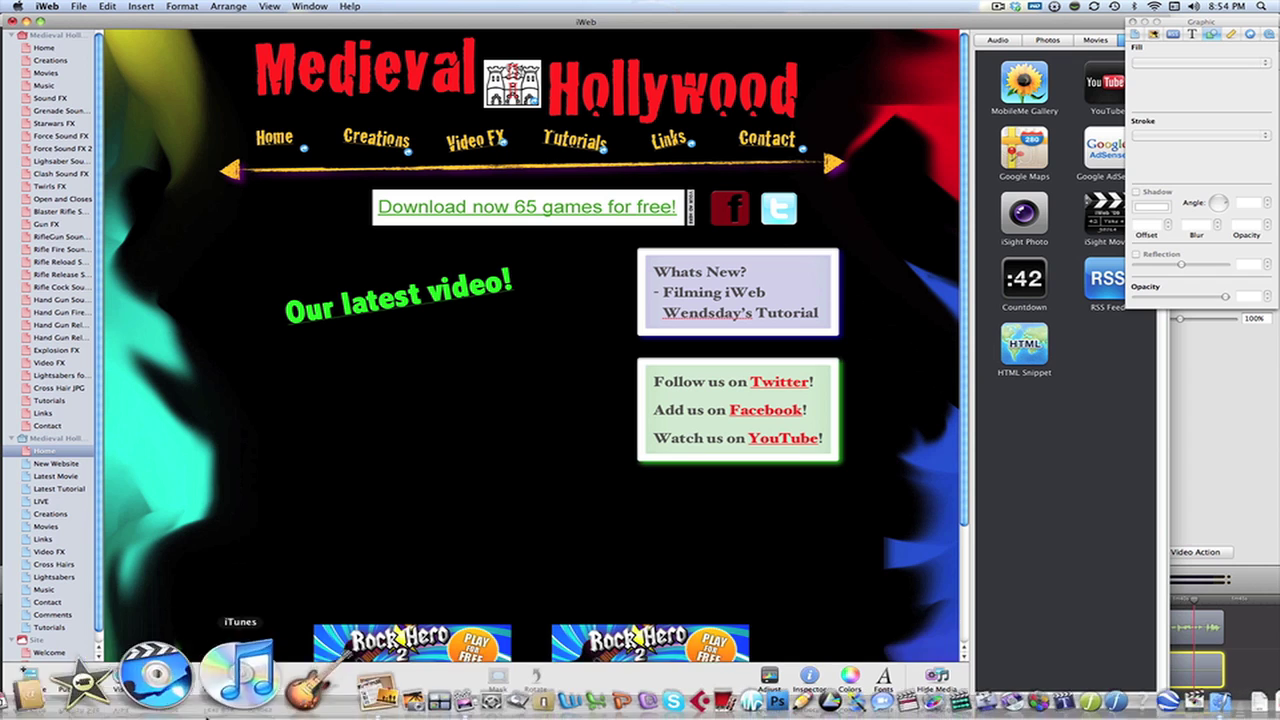
Step: Open Safari and load google.com
left_click(58, 690)
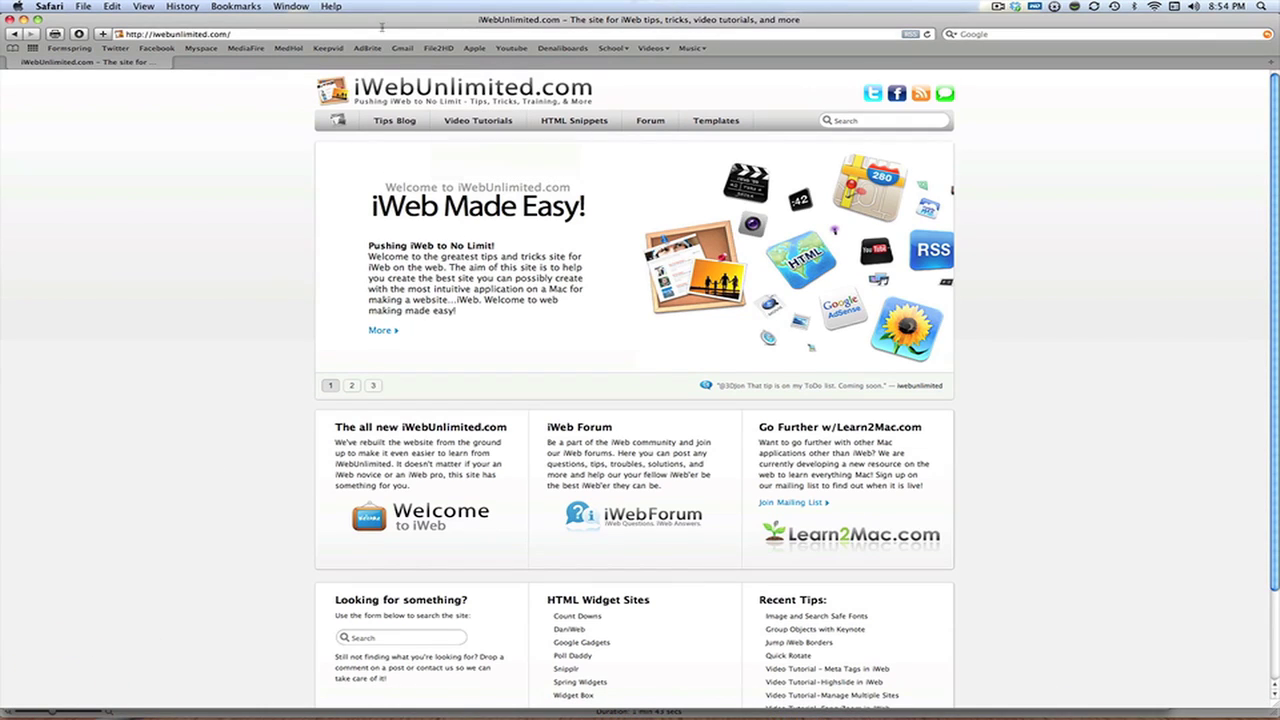
left_click(381, 34)
type("google.com/")
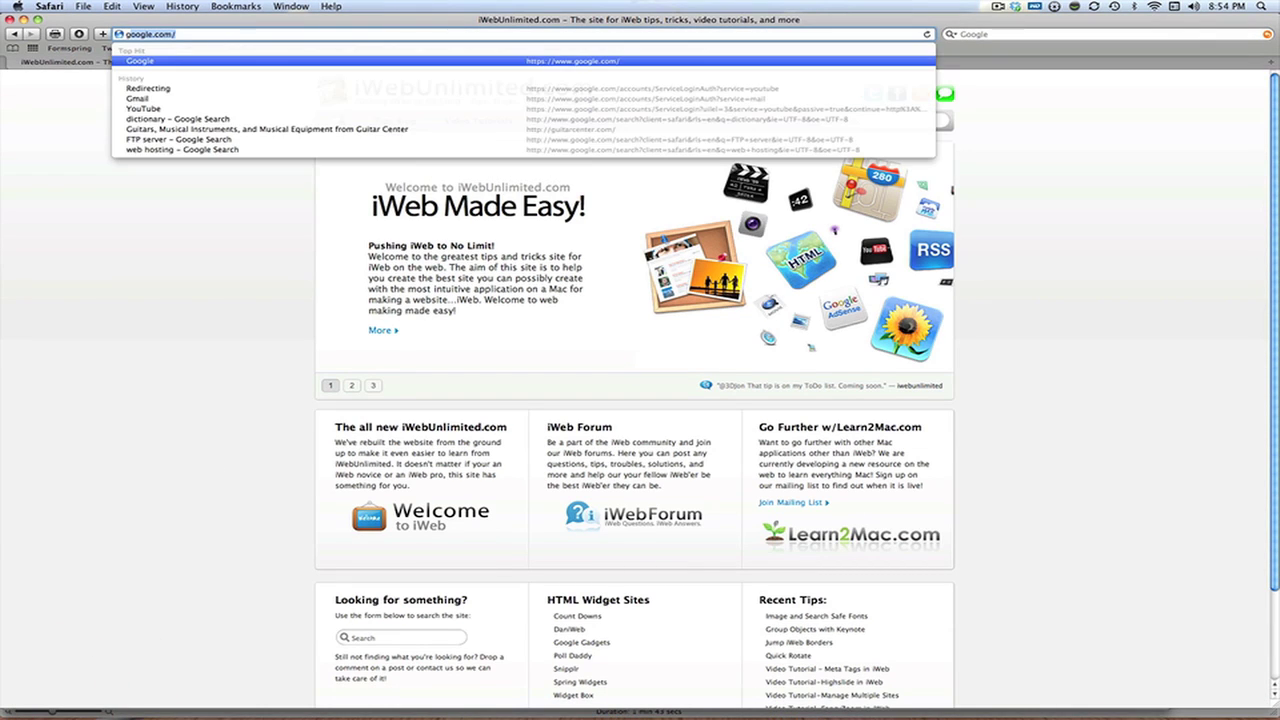
key("Return")
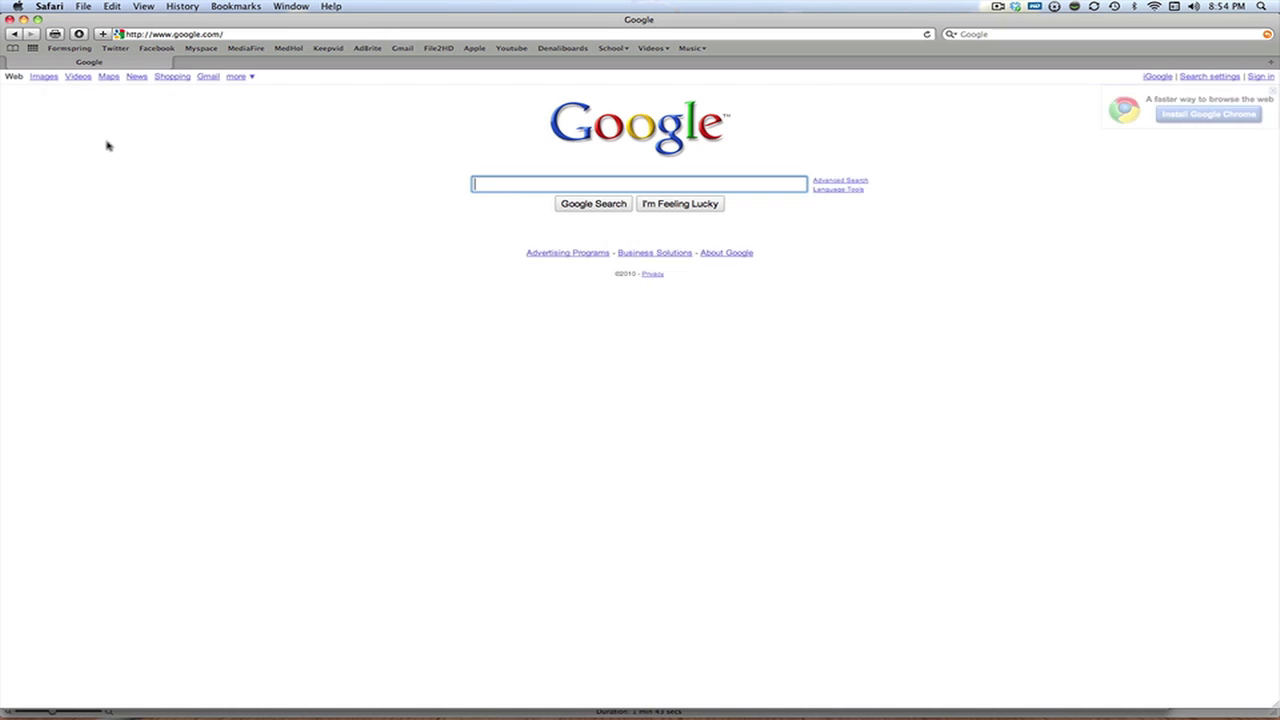
Step: Search Google Images for 'twitter logo' and open the blue Twitter logo result
left_click(42, 78)
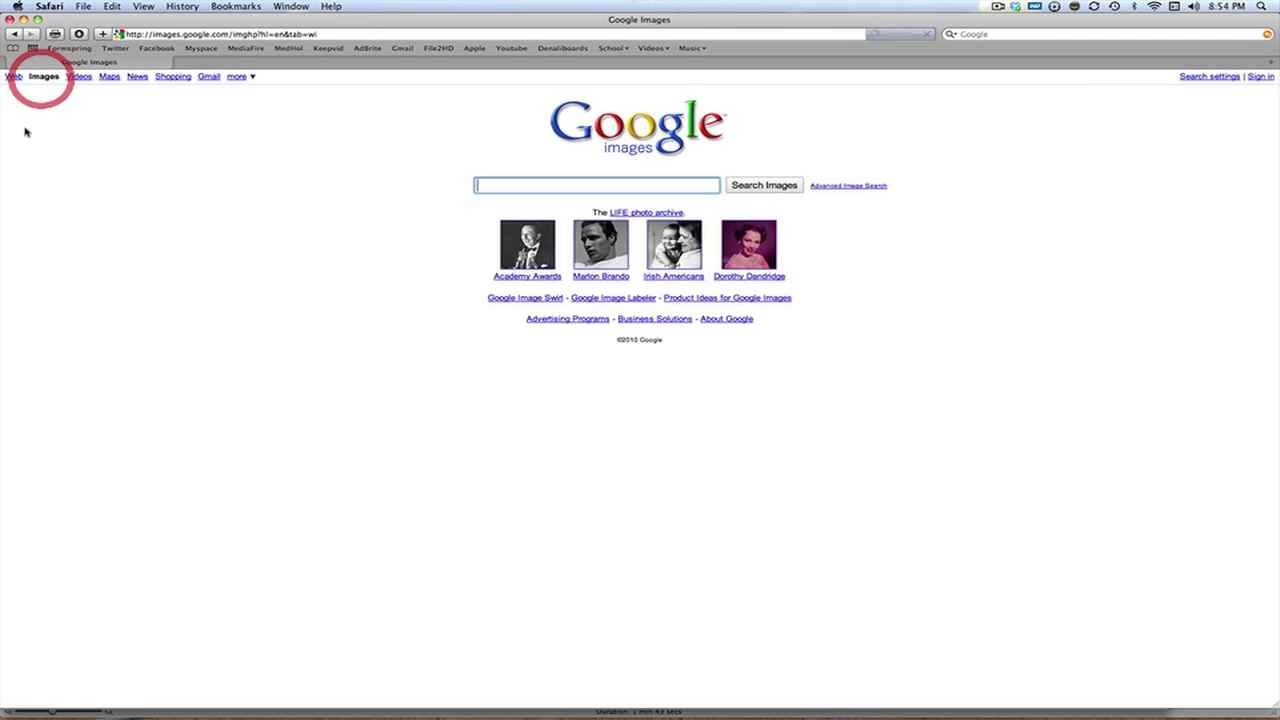
left_click(493, 180)
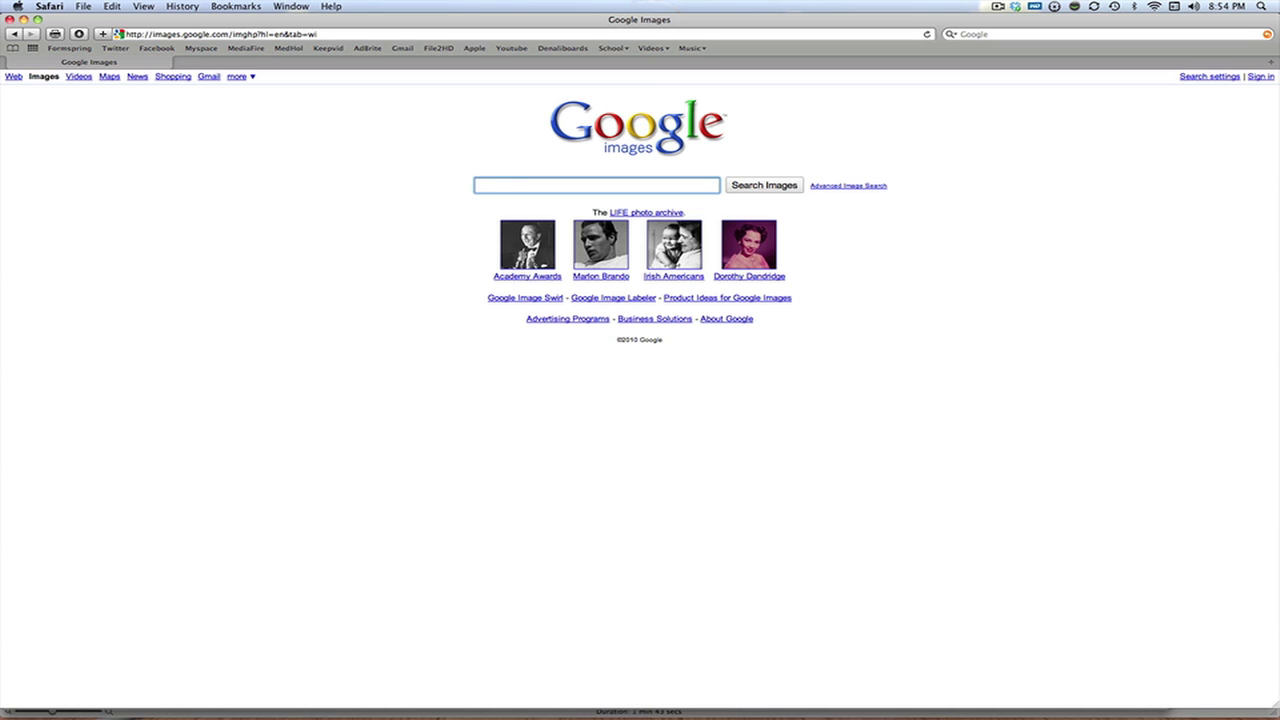
type("twitter logo")
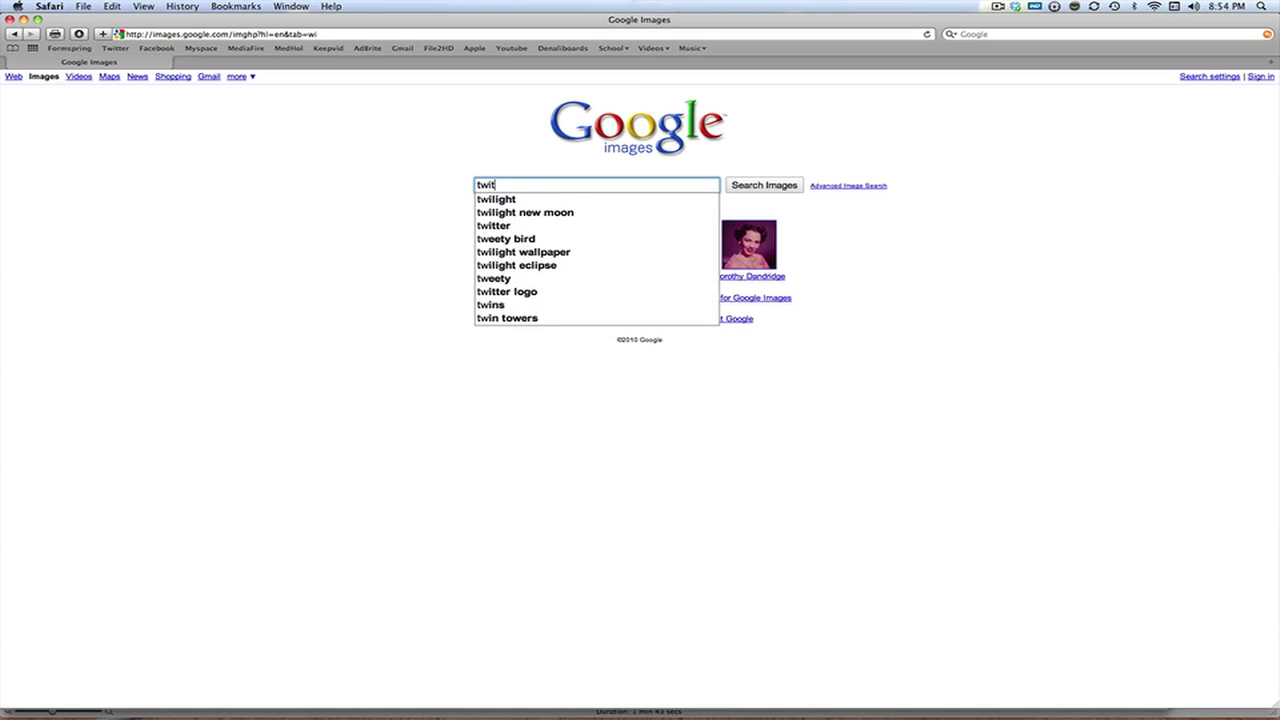
key("Return")
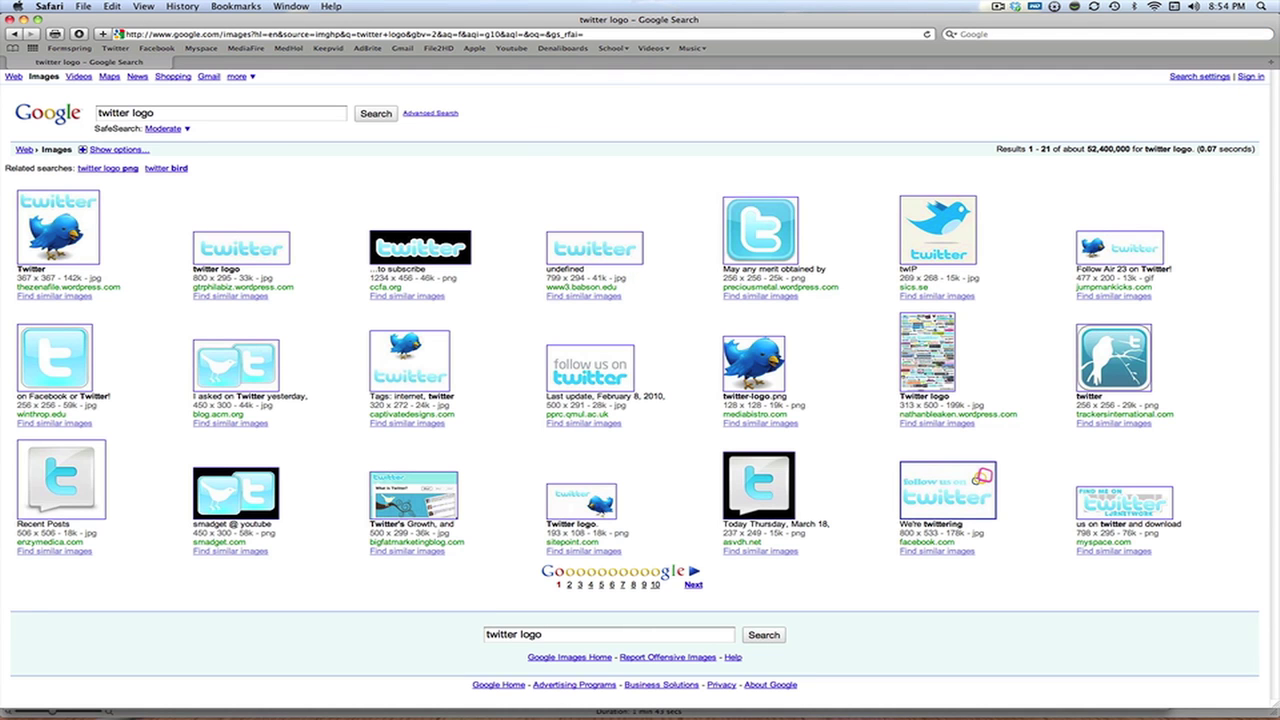
left_click(758, 240)
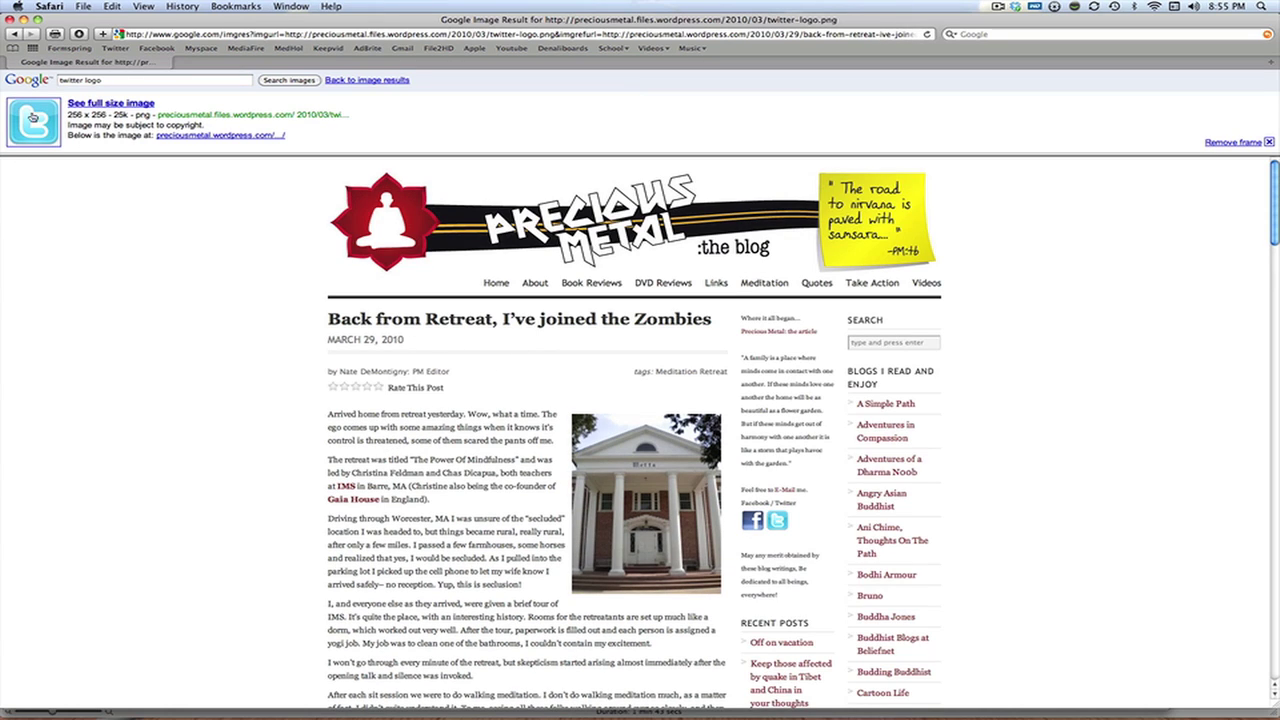
Step: View the Twitter logo at full 256×256 size, then return to iWeb via Exposé
left_click(82, 104)
left_click(311, 211)
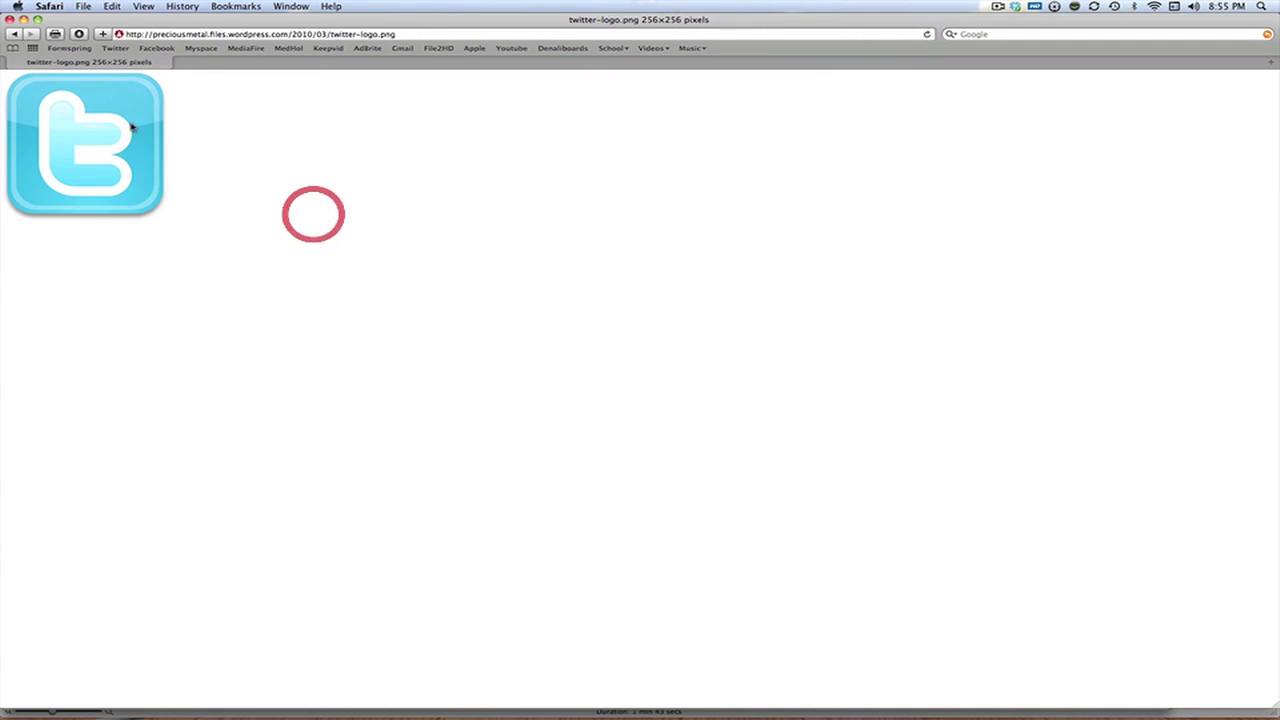
right_click(97, 121)
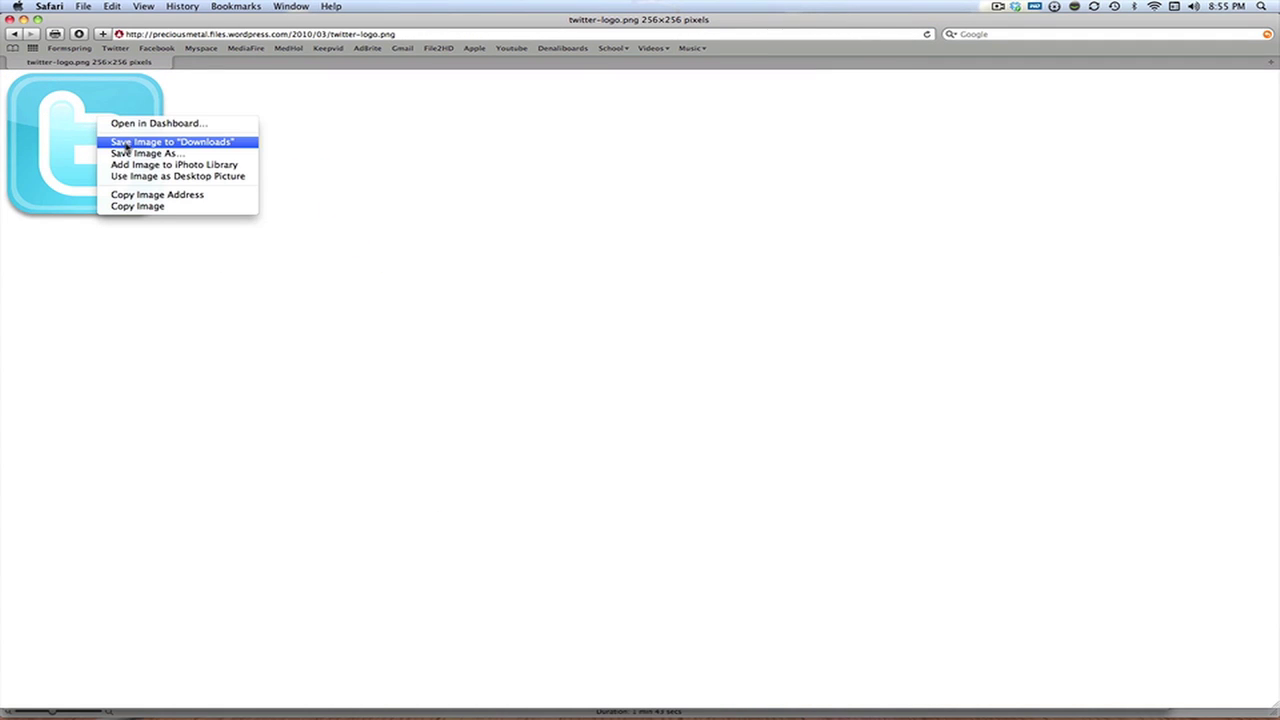
left_click(350, 142)
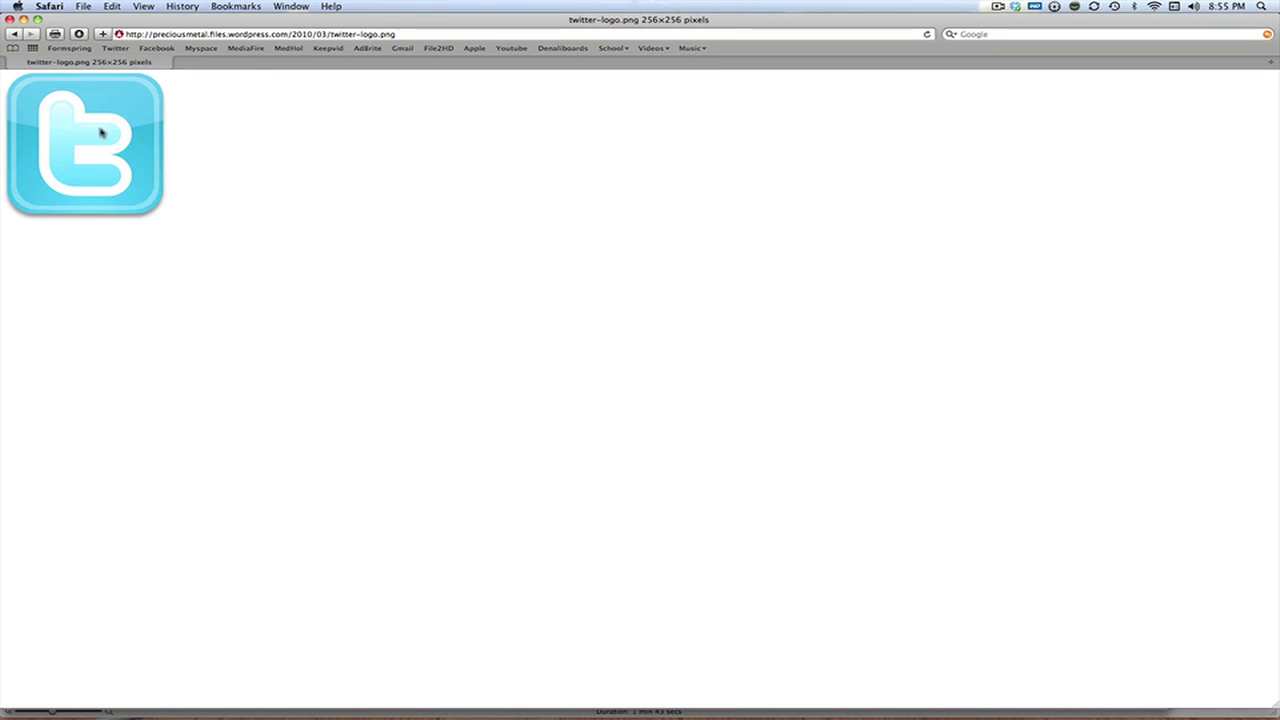
key("F9")
Step: Drag facebook-logo.png from the Downloads stack onto the page and shrink it
left_click(505, 395)
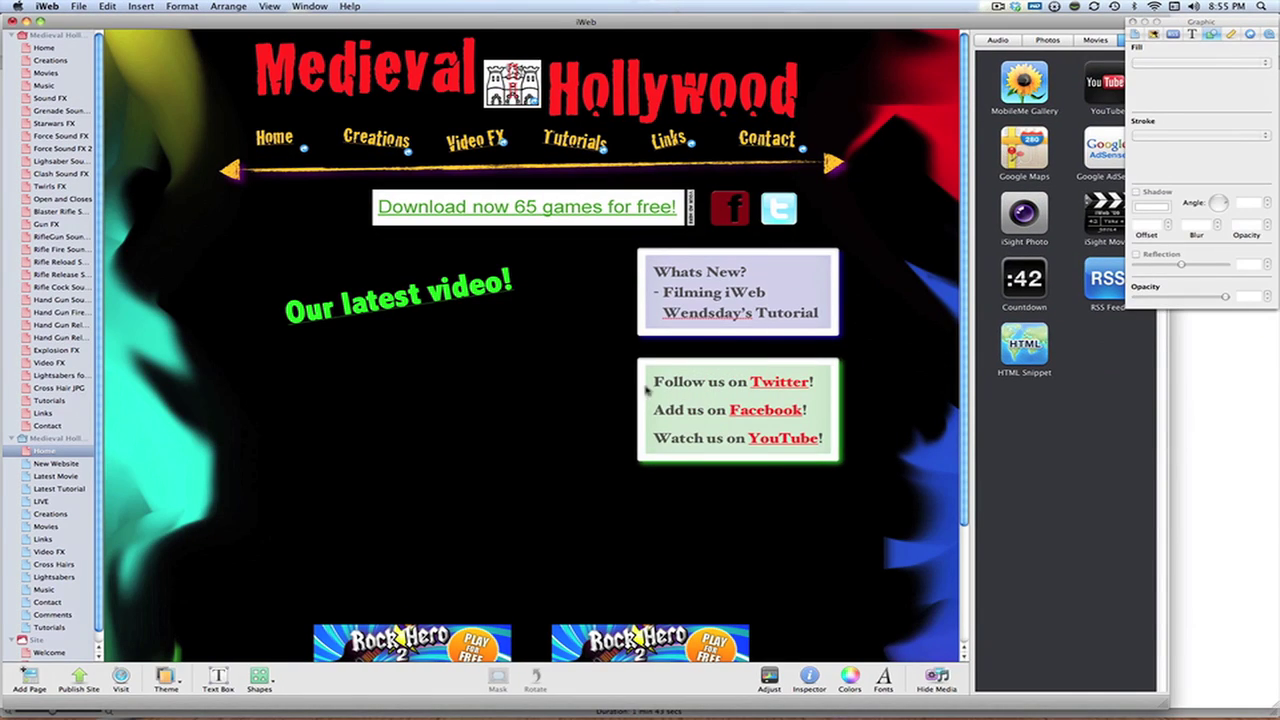
mouse_move(806, 712)
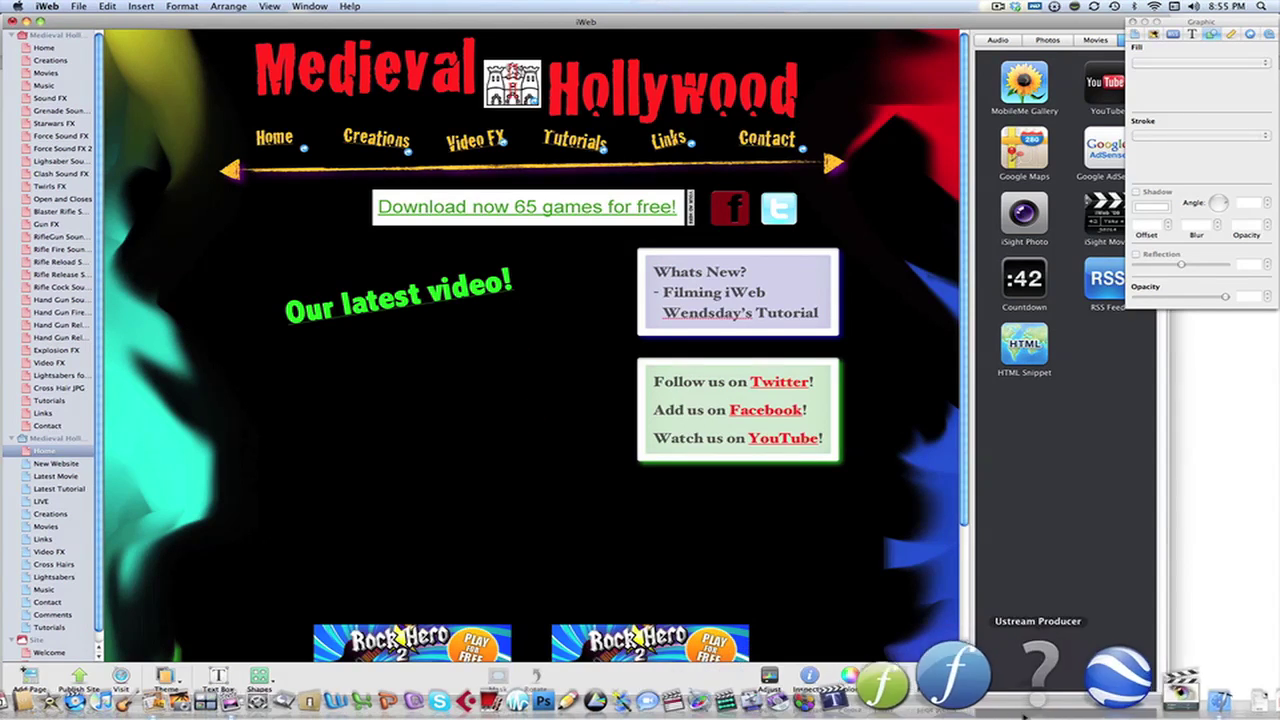
left_click(1160, 690)
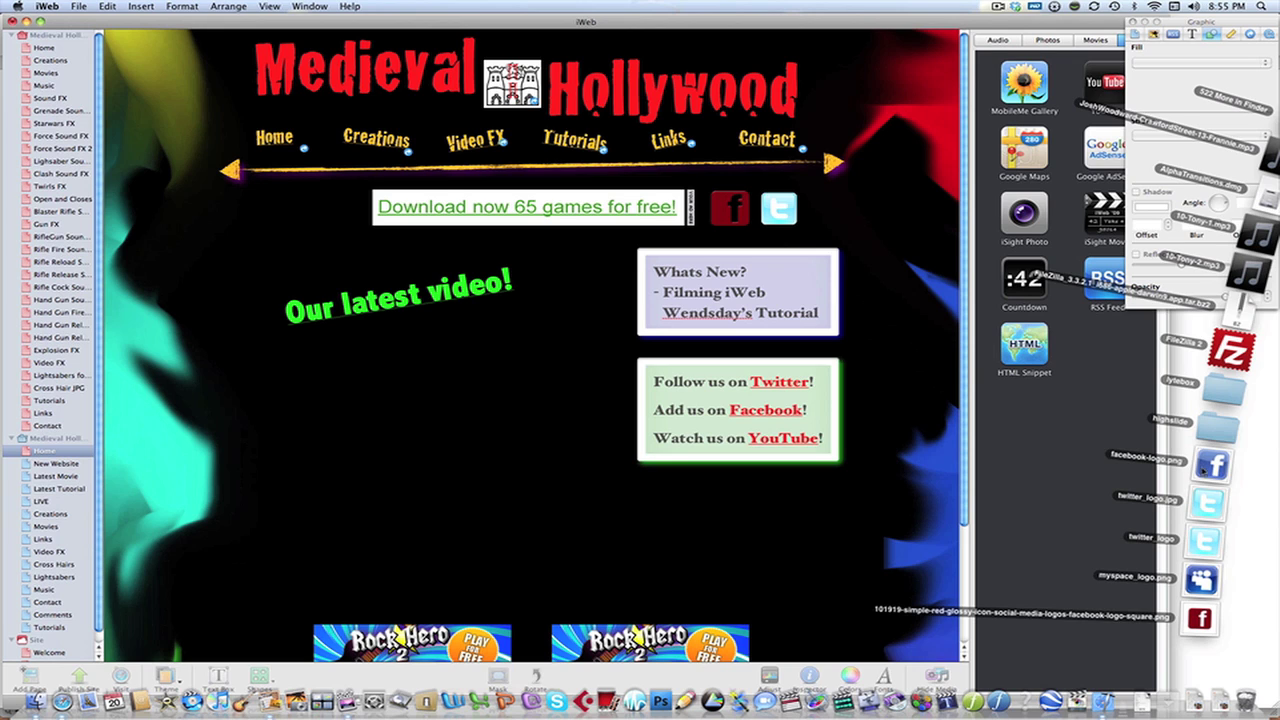
left_click_drag(1206, 468, 479, 401)
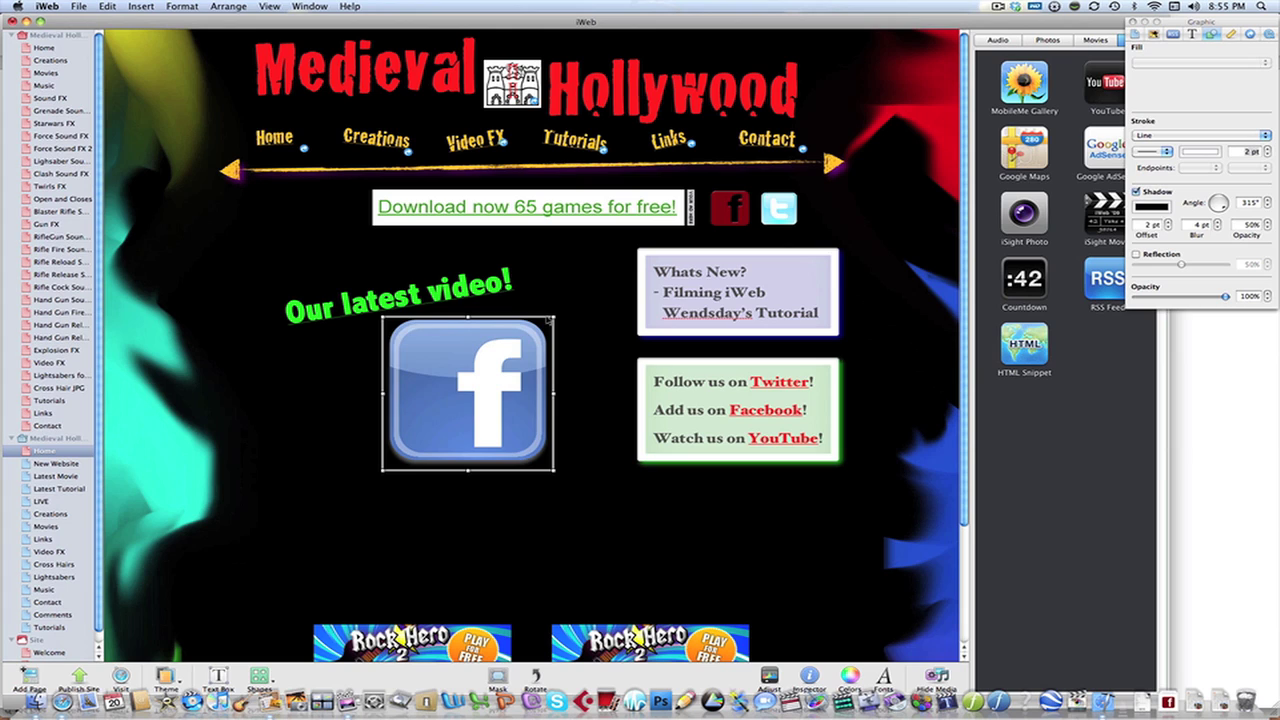
left_click_drag(553, 316, 458, 403)
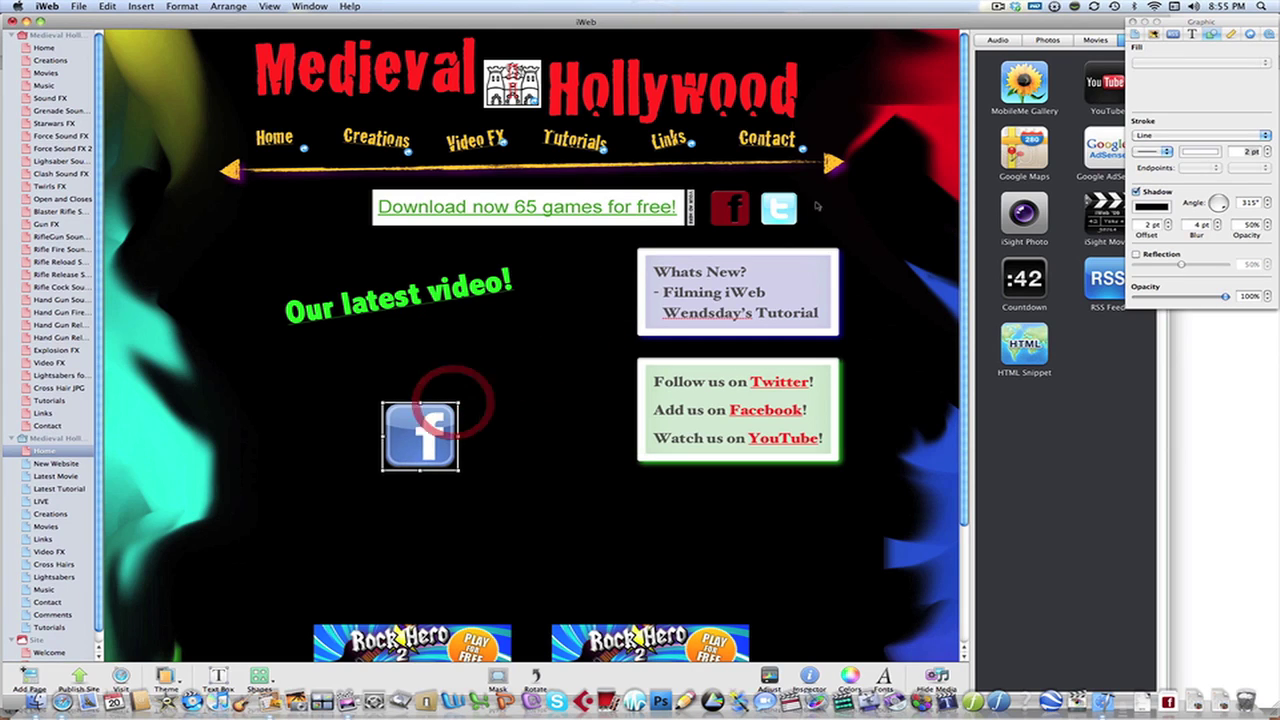
Step: Delete the old red Facebook and Twitter icons and select the new Facebook logo
left_click(768, 220)
left_click(730, 208, "shift")
key("Delete")
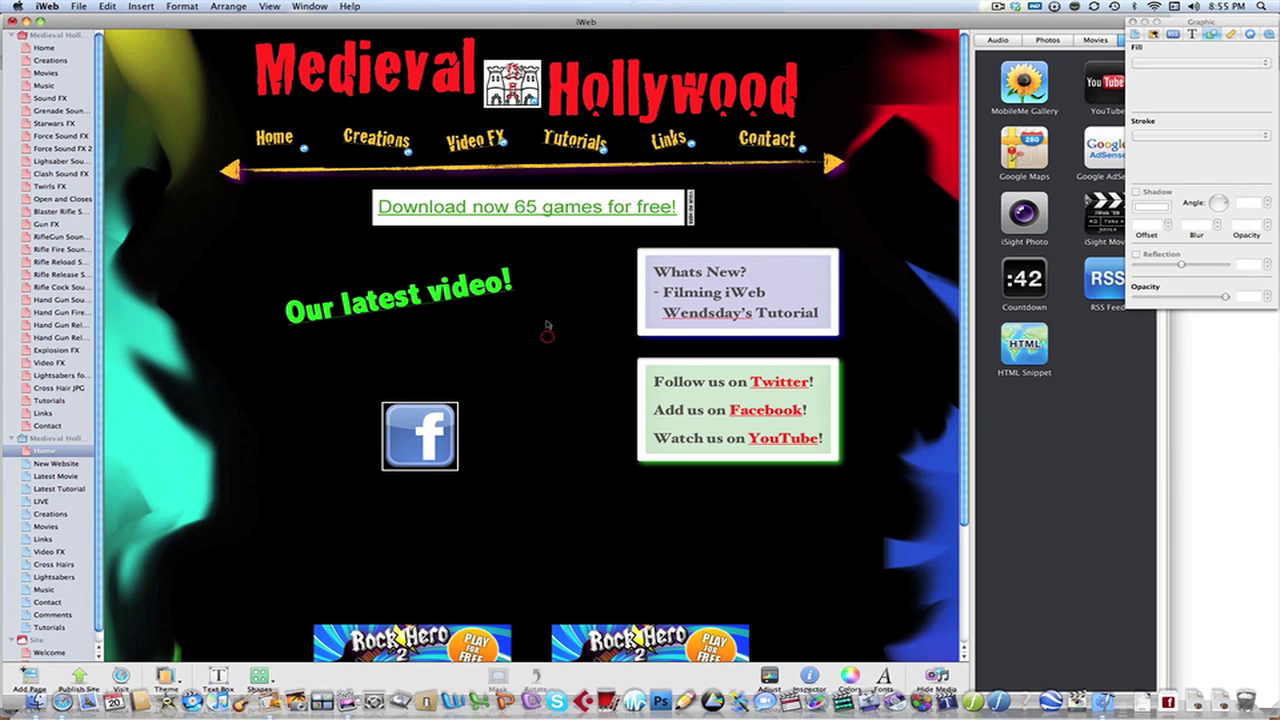
left_click(441, 428)
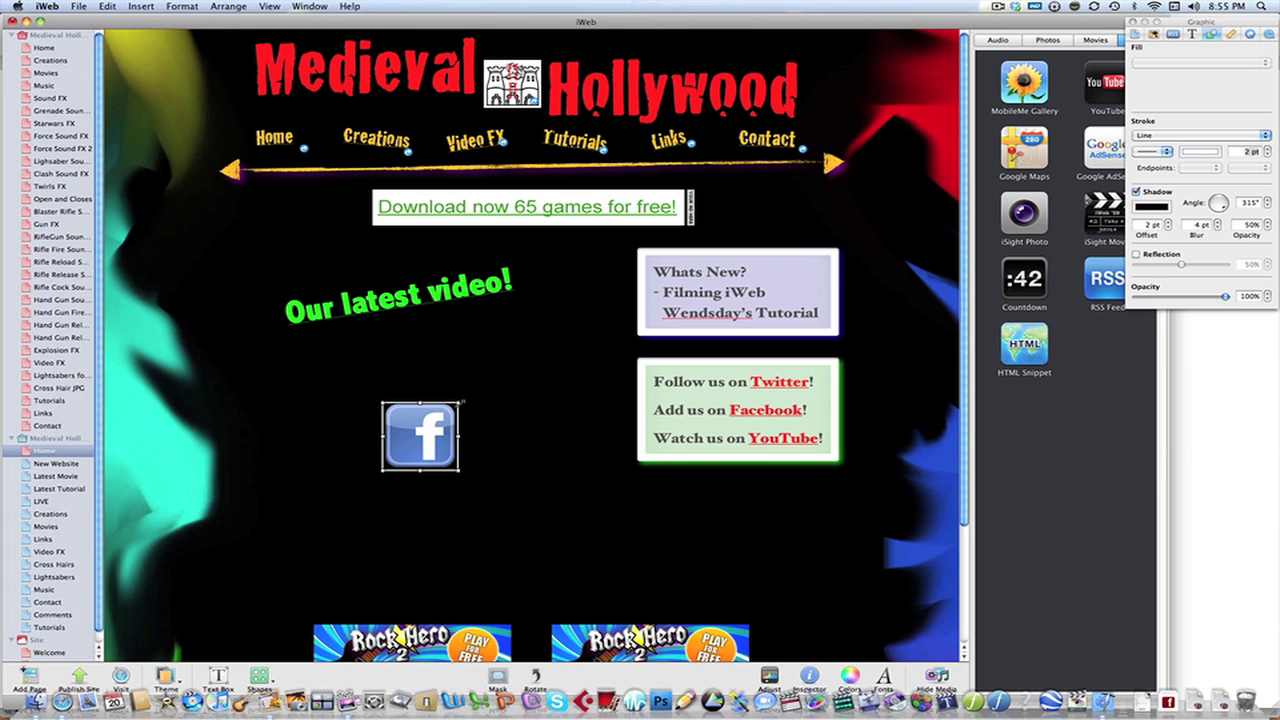
Step: Move the Facebook logo beside the 'Download now 65 games for free!' link
left_click_drag(461, 401, 730, 208)
left_click(495, 380)
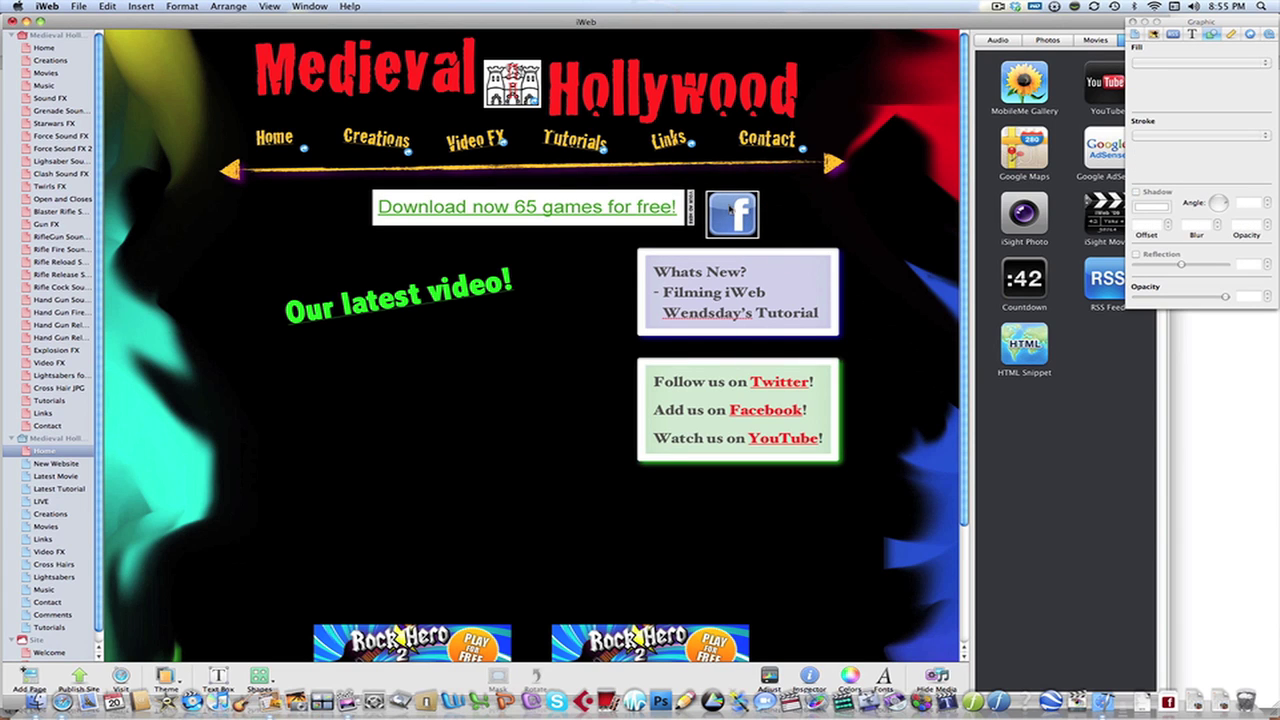
left_click(731, 208)
left_click(737, 204)
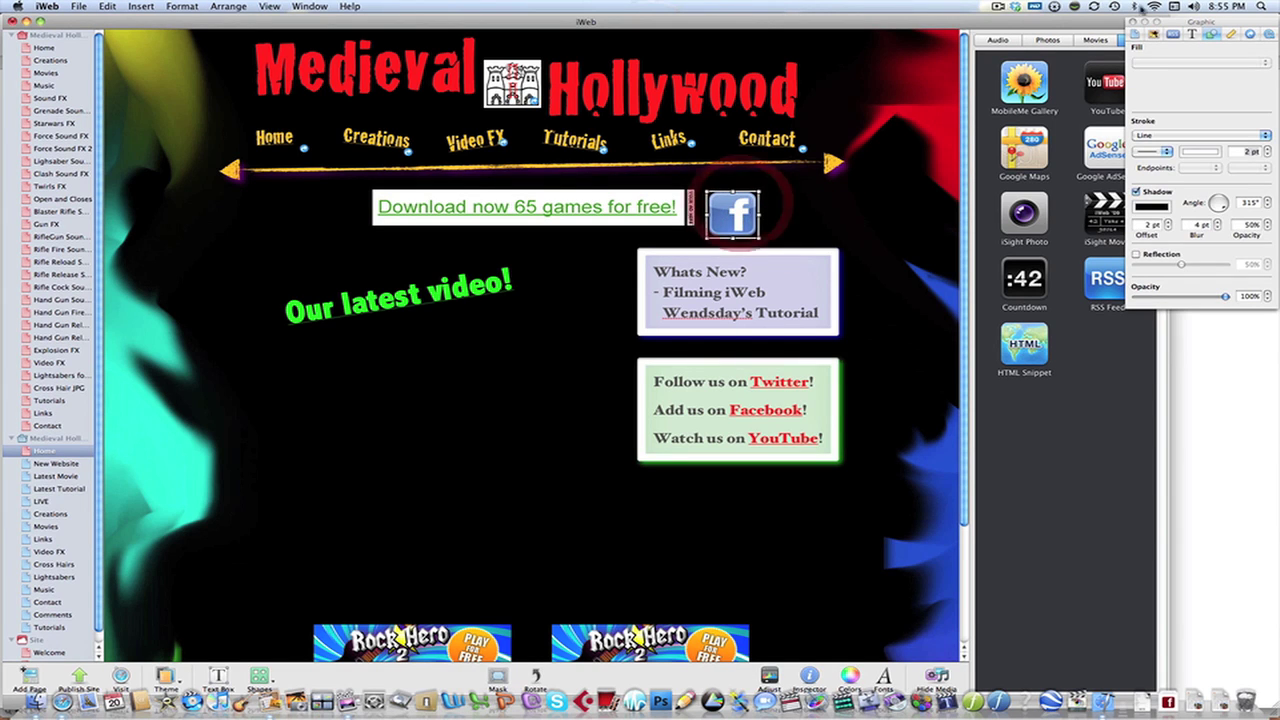
Step: Set the Facebook logo's stroke to None in the Graphic inspector
left_click(1134, 21)
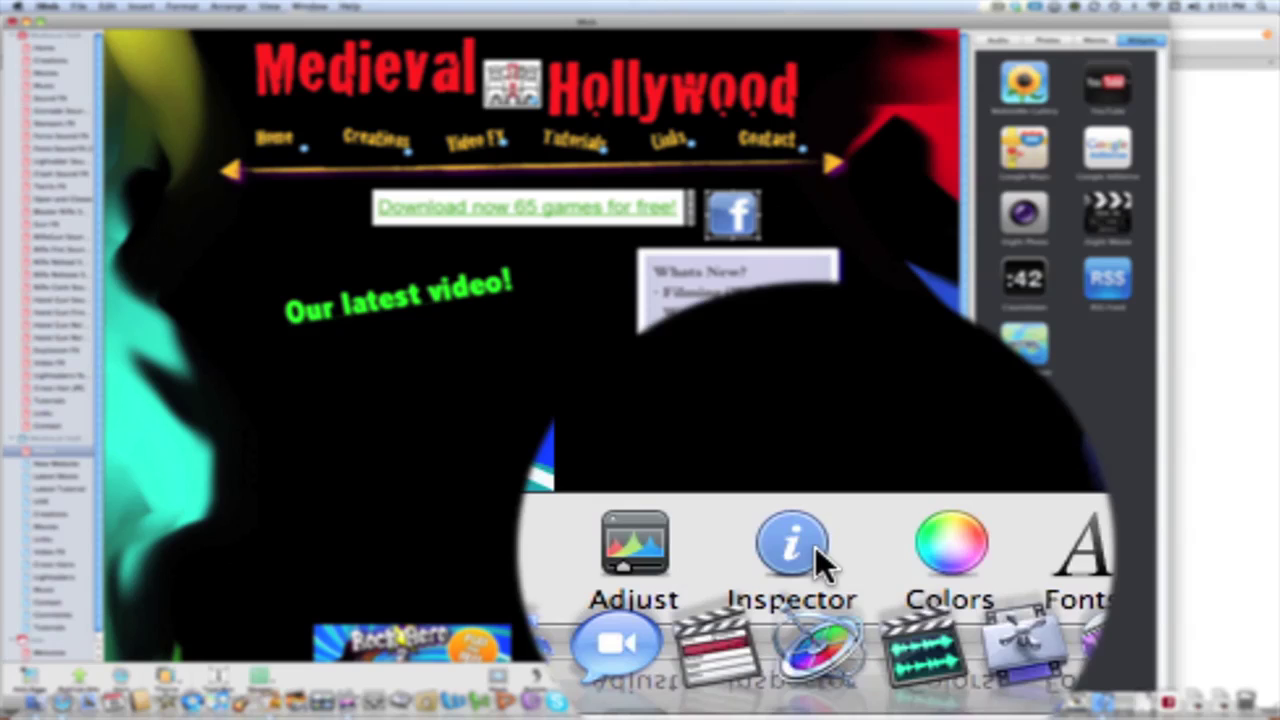
left_click(812, 677)
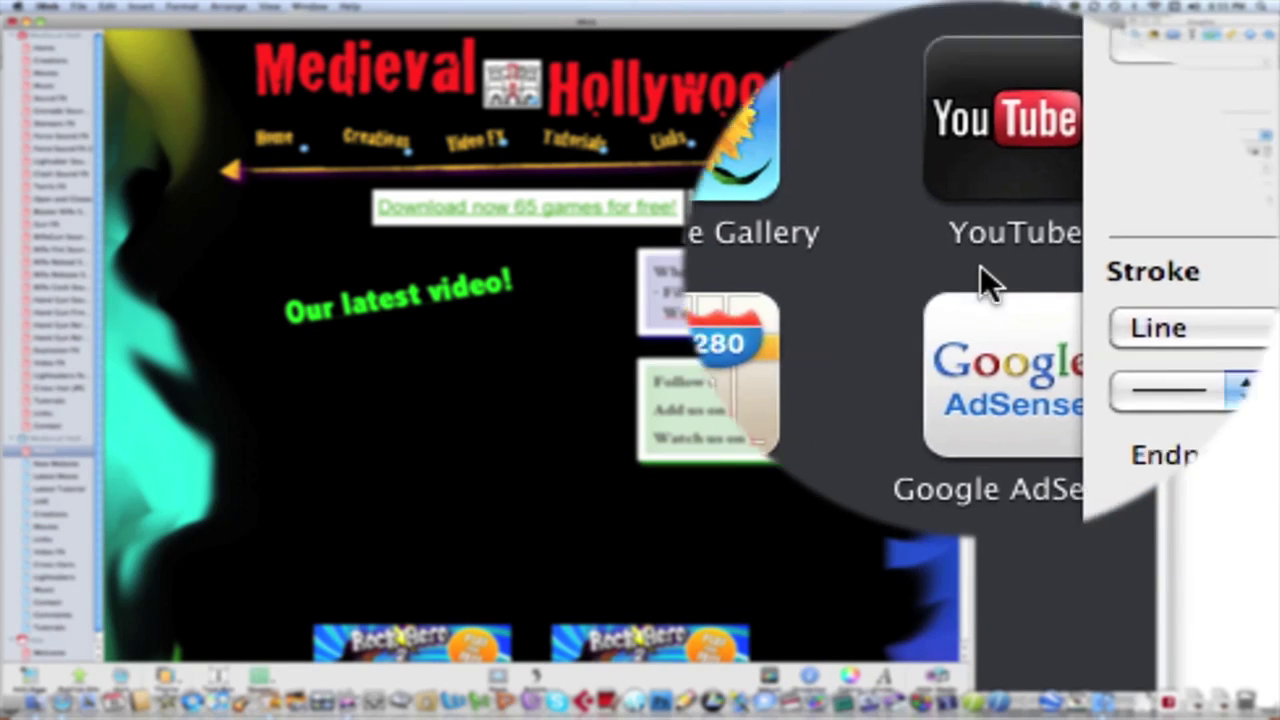
left_click(1006, 142)
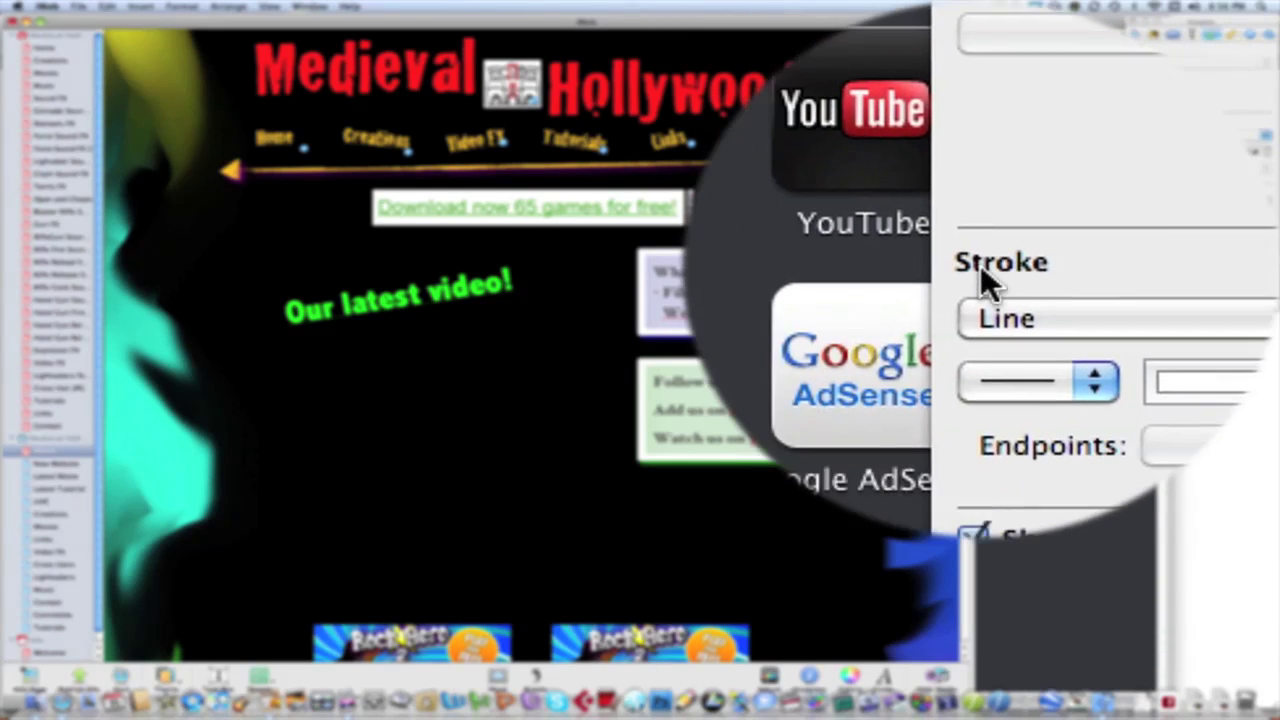
left_click(983, 280)
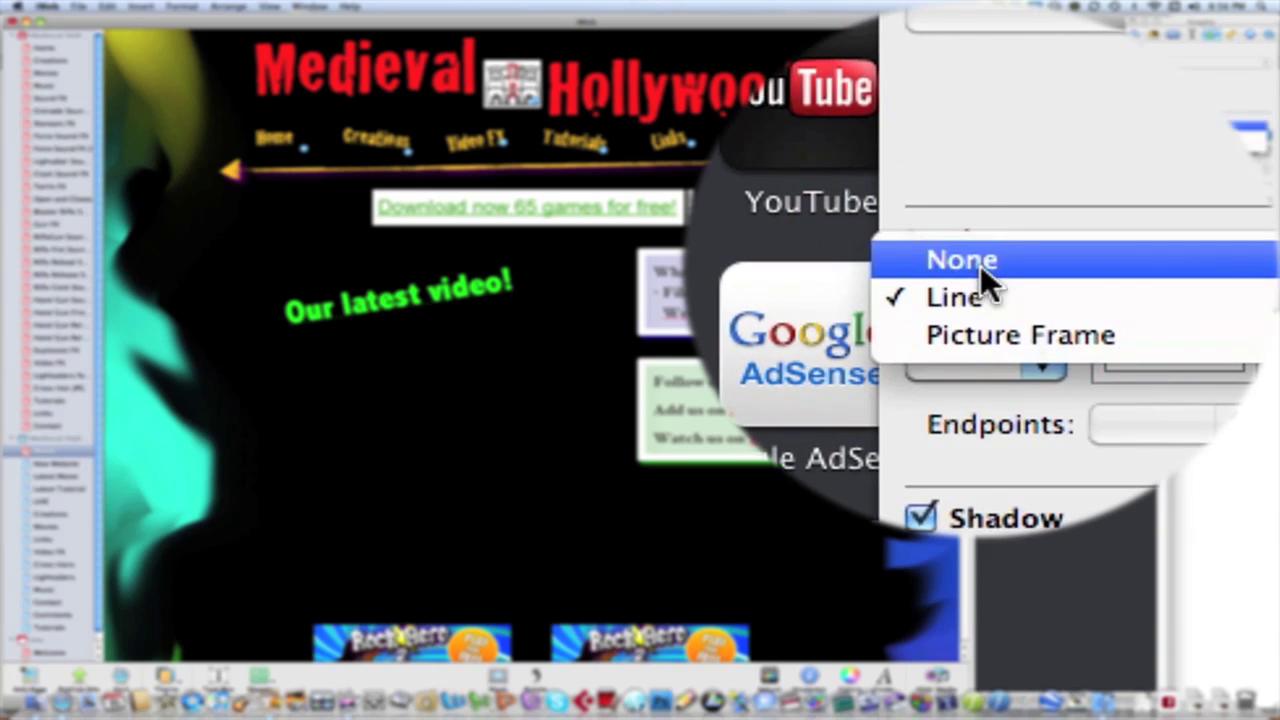
left_click(980, 262)
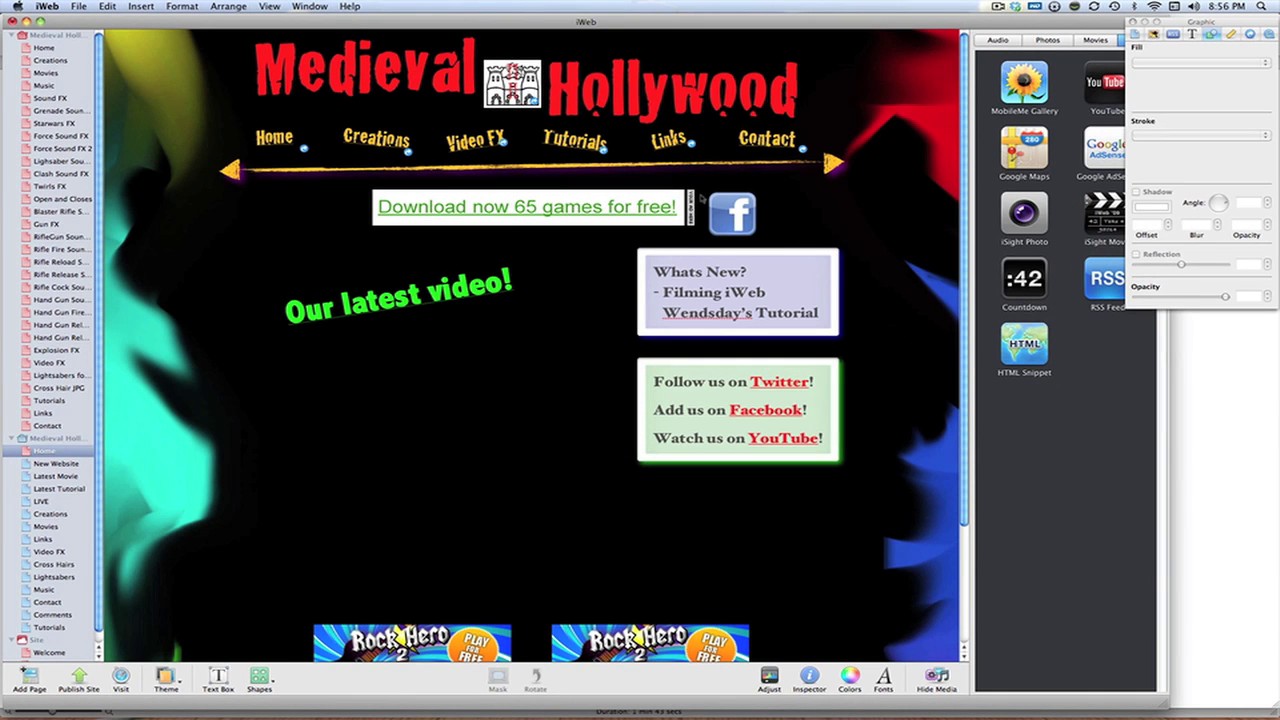
left_click(732, 200)
left_click(737, 222)
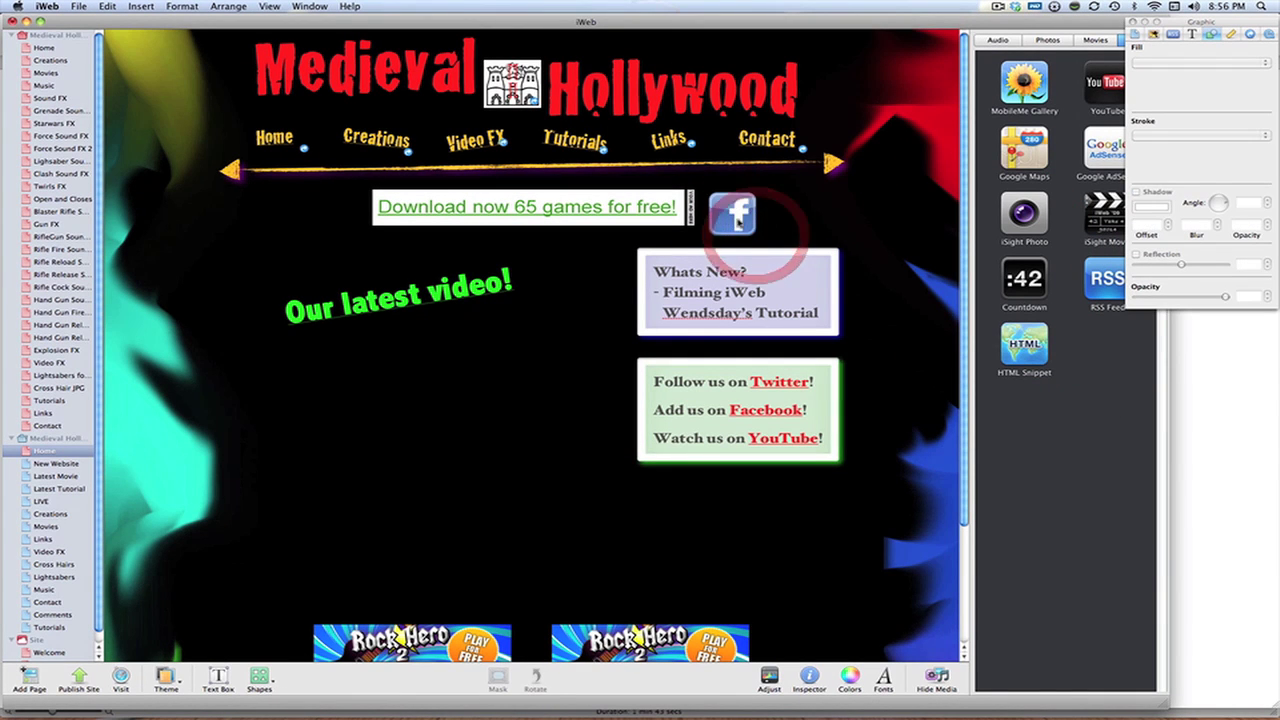
Step: Shrink the Facebook logo slightly and place twitter_logo from Downloads under 'Our latest video!'
left_click_drag(757, 234, 745, 224)
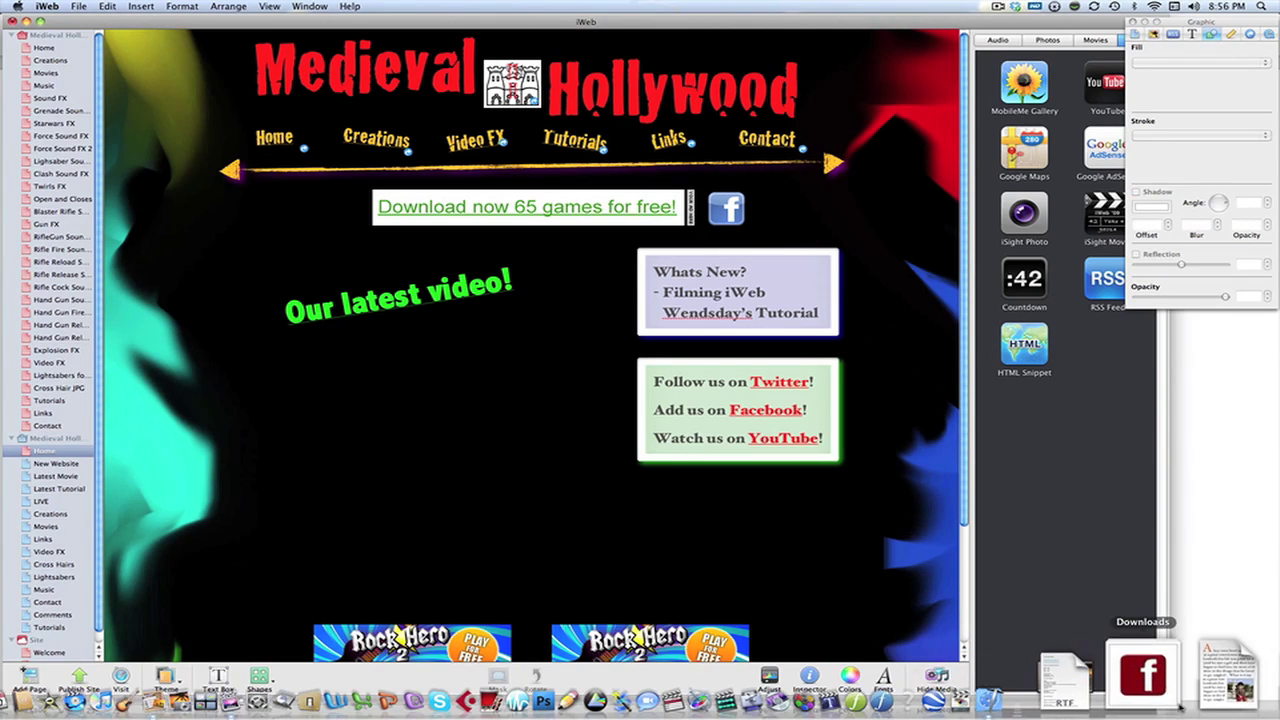
left_click(1180, 700)
left_click_drag(1196, 506, 538, 440)
left_click(523, 462)
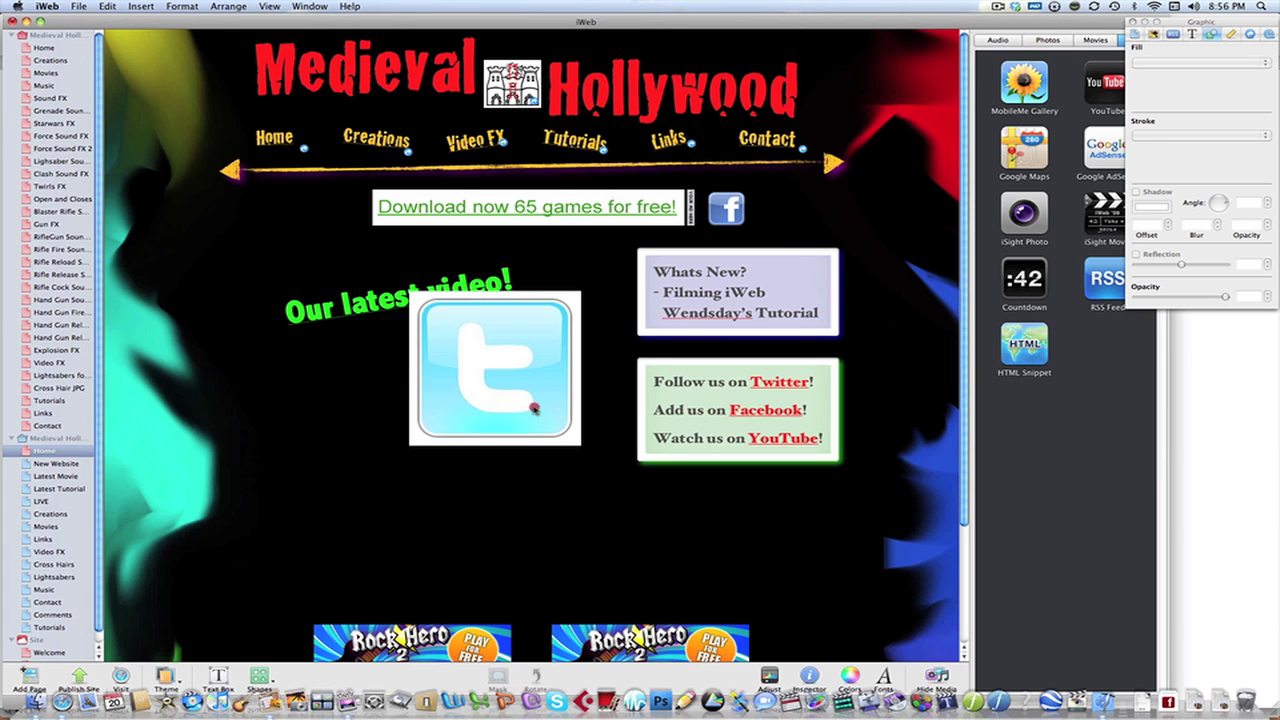
left_click_drag(535, 408, 542, 432)
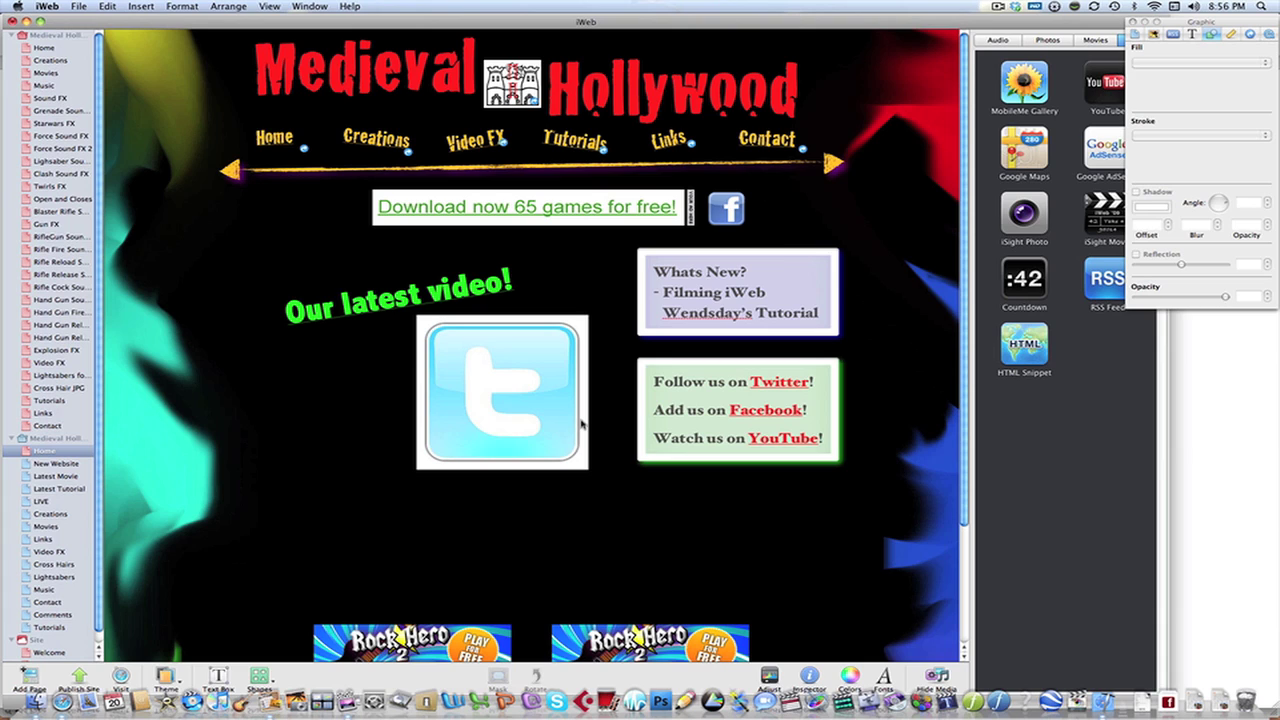
Step: Check the Twitter image's stroke and shadow settings, then show the Downloads stack again
left_click(585, 412)
left_click(618, 461)
left_click(594, 414)
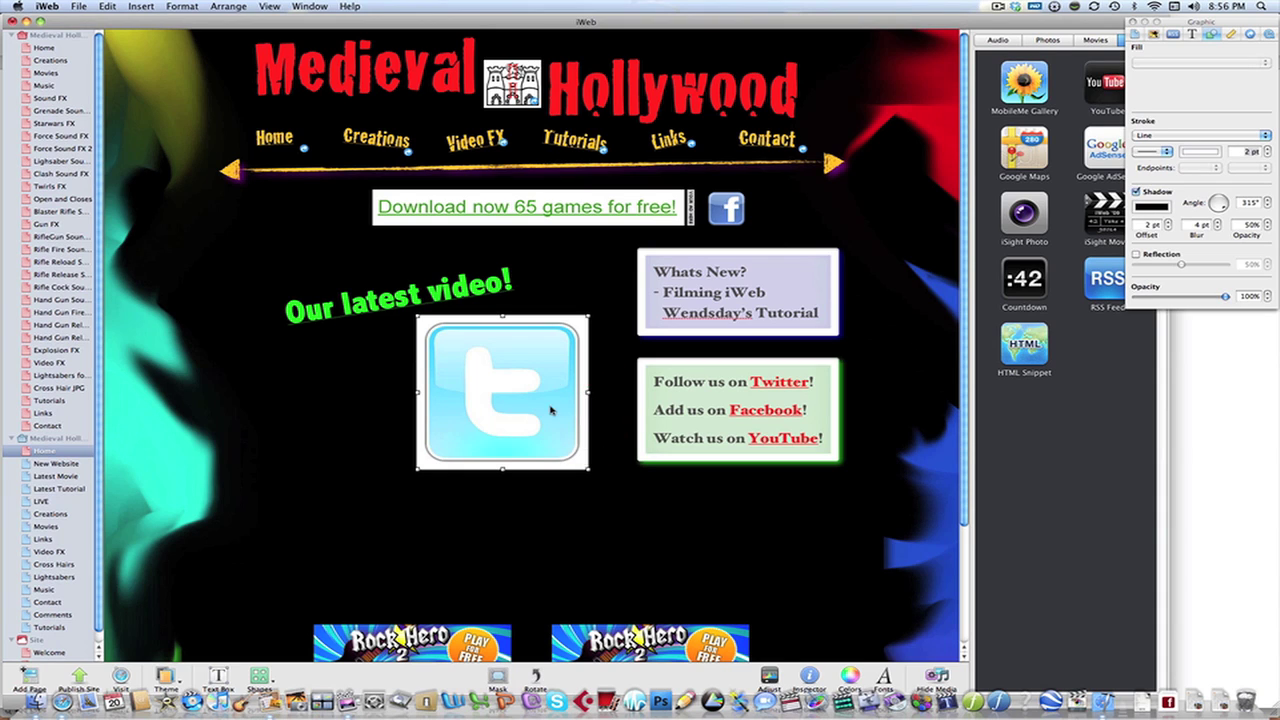
left_click(527, 265)
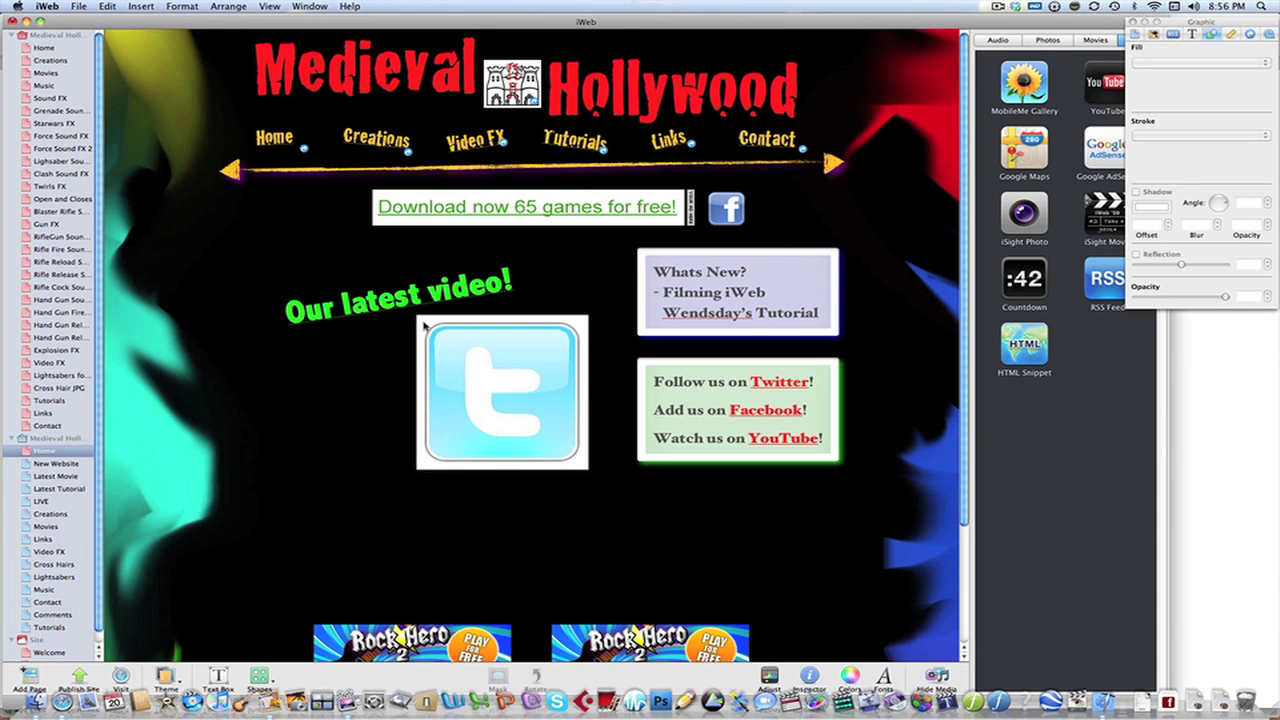
left_click(437, 444)
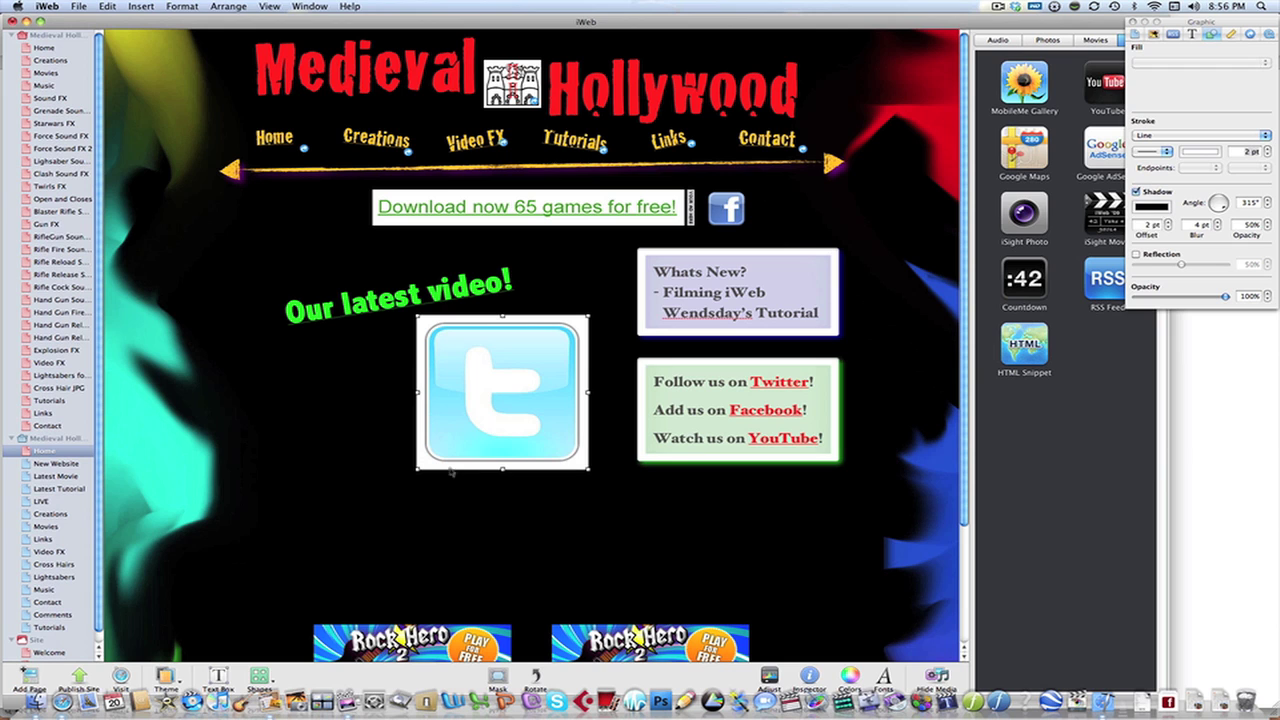
left_click(487, 449)
left_click(1160, 700)
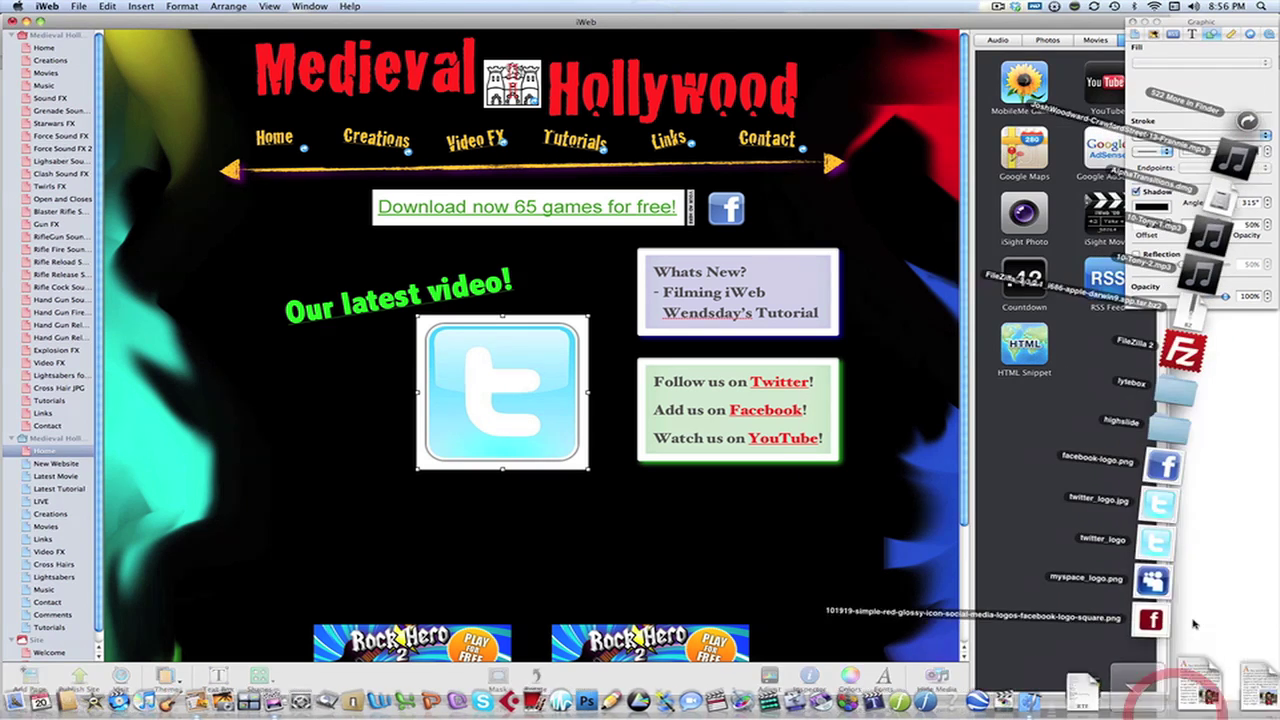
Step: Open twitter_logo.jpg in Preview, enlarge its window and zoom in three times
left_click(1205, 510)
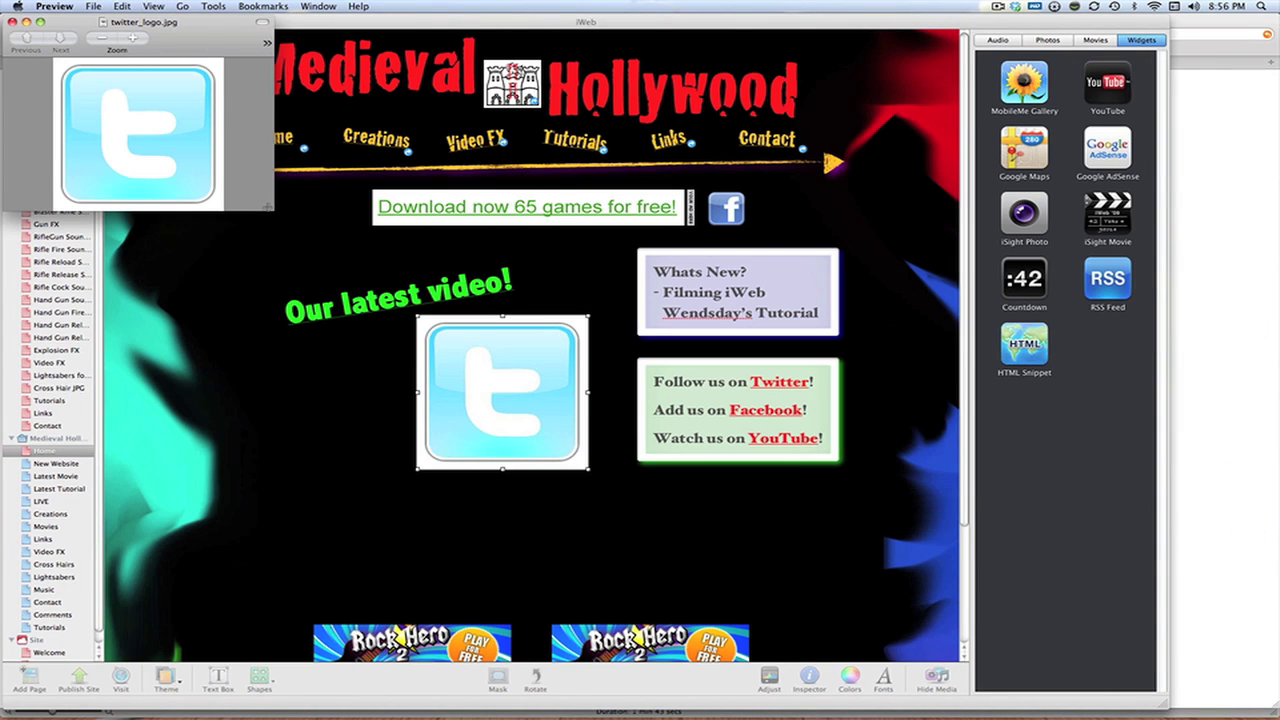
left_click_drag(271, 210, 708, 521)
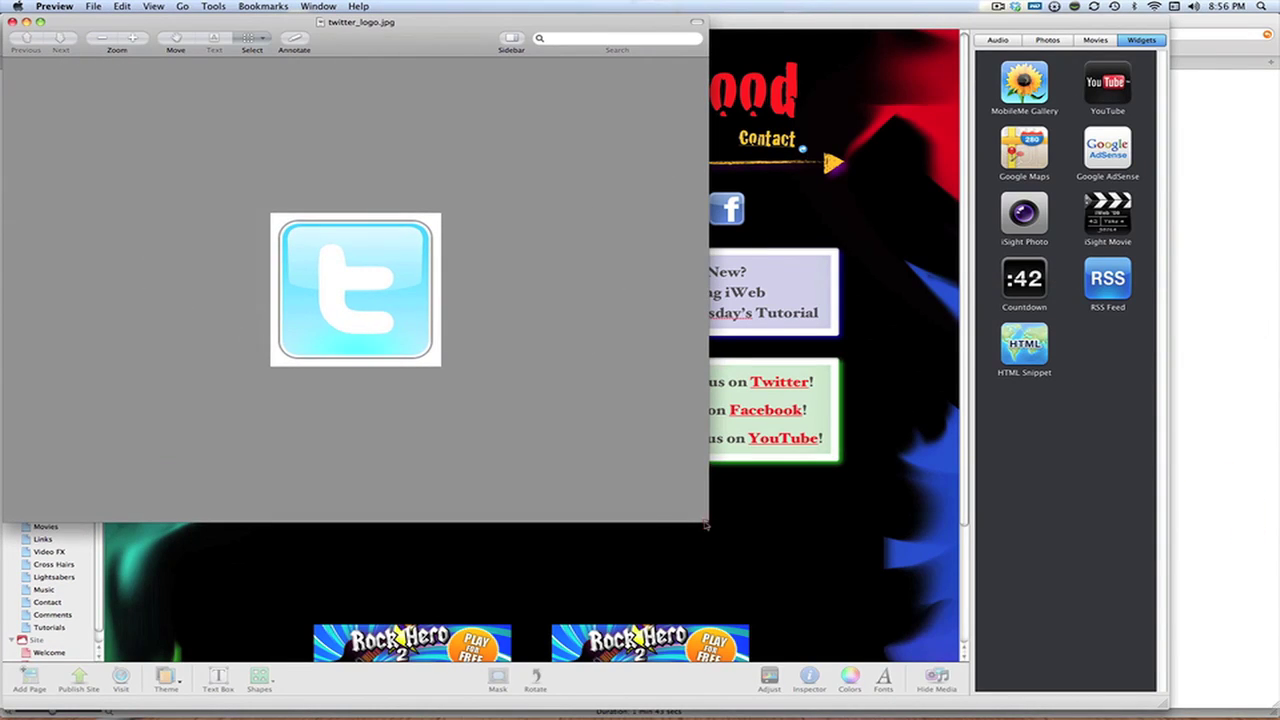
left_click(143, 38)
left_click(143, 38)
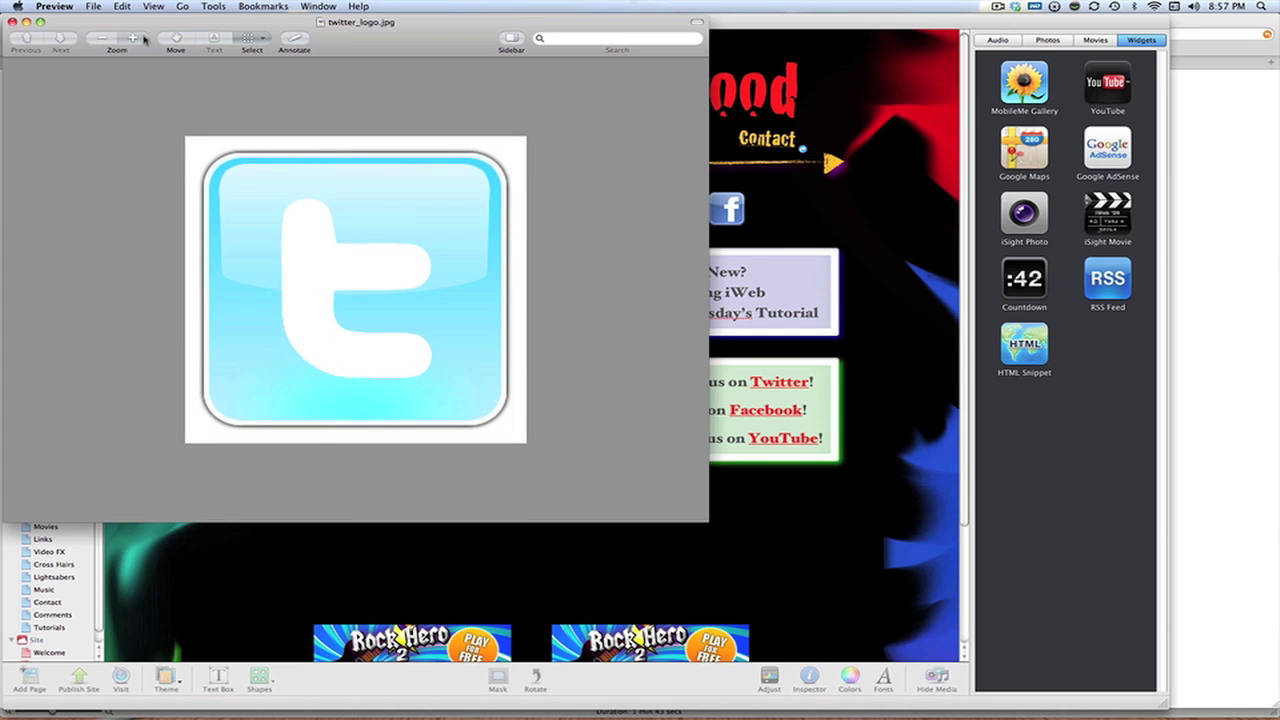
left_click(143, 38)
Step: Use Instant Alpha to select the white border around the logo and delete it
left_click(143, 38)
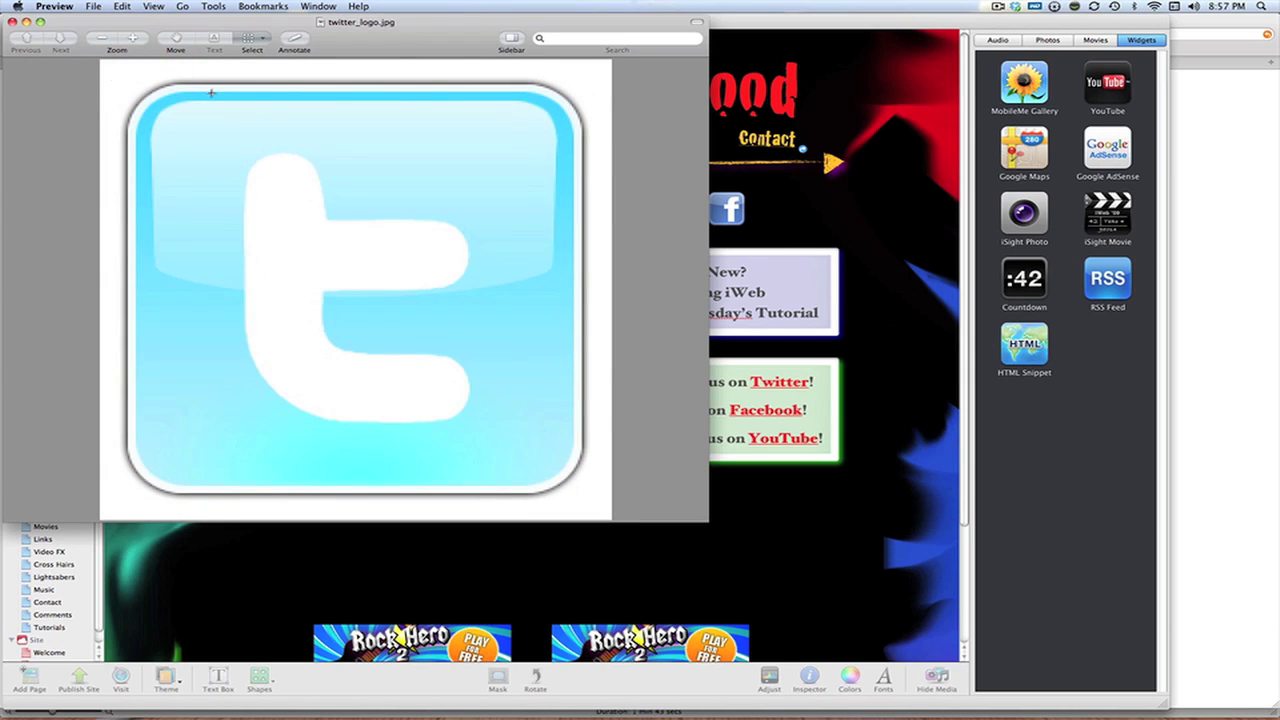
left_click(102, 38)
left_click(102, 38)
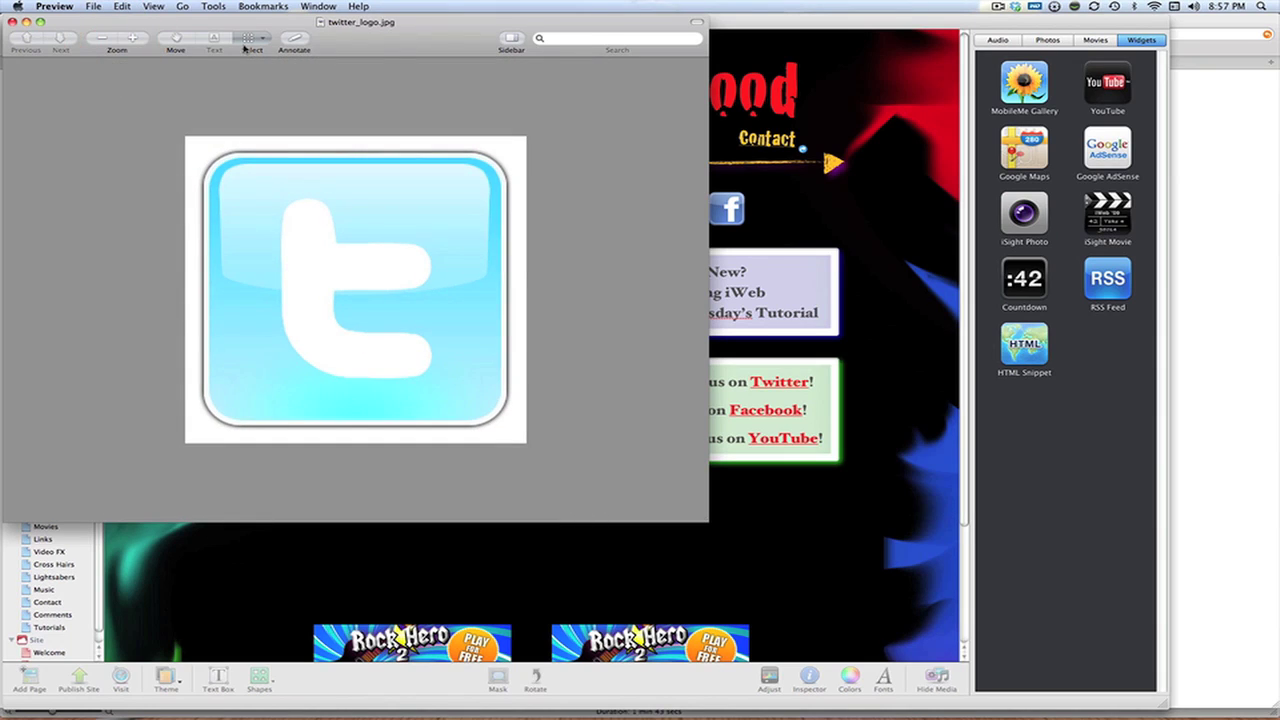
left_click(252, 41)
left_click(263, 117)
mouse_move(200, 145)
left_mouse_down()
mouse_move(364, 161)
mouse_move(63, 149)
mouse_move(210, 158)
left_mouse_up()
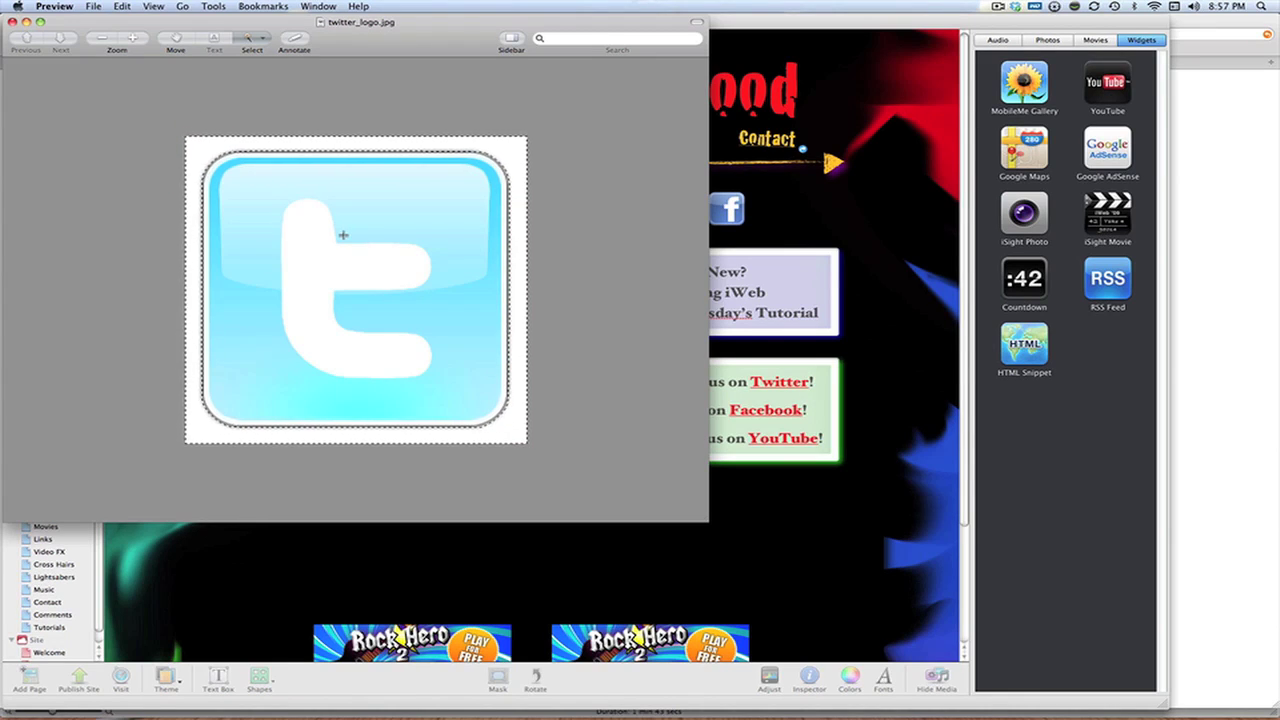
key("Delete")
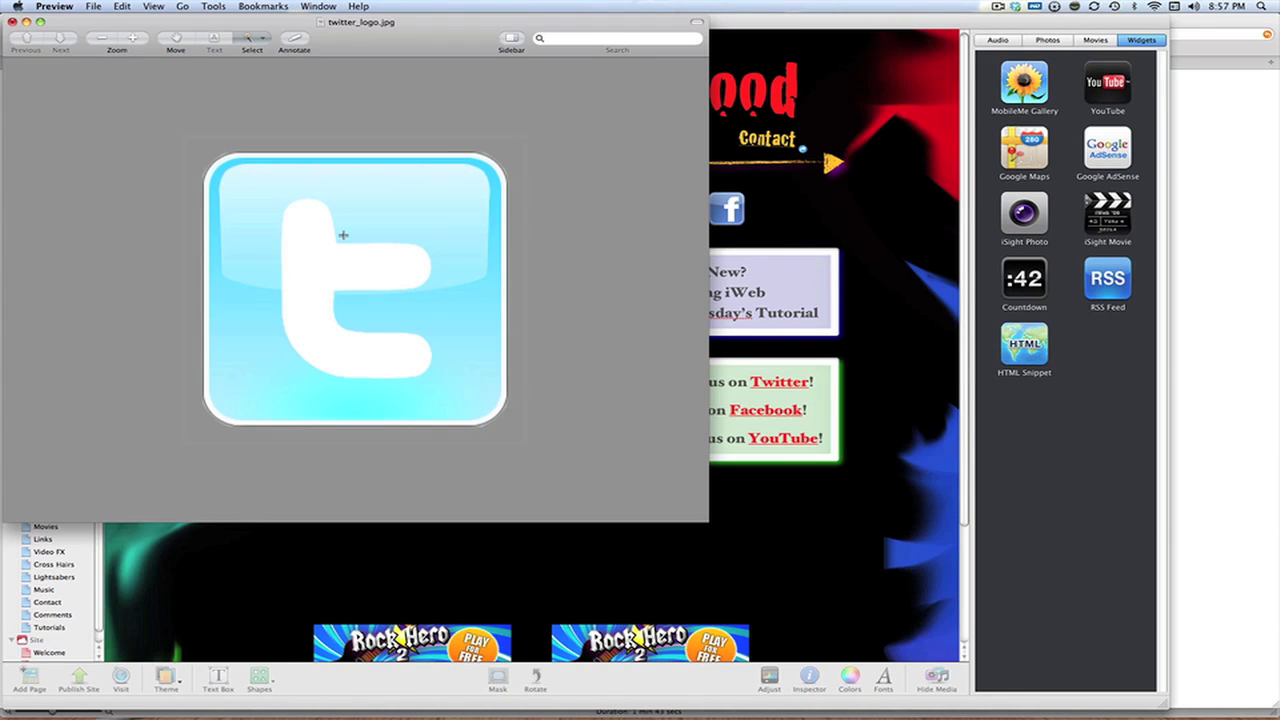
Step: Switch back to Rectangular Selection and clear the selection
left_click(250, 46)
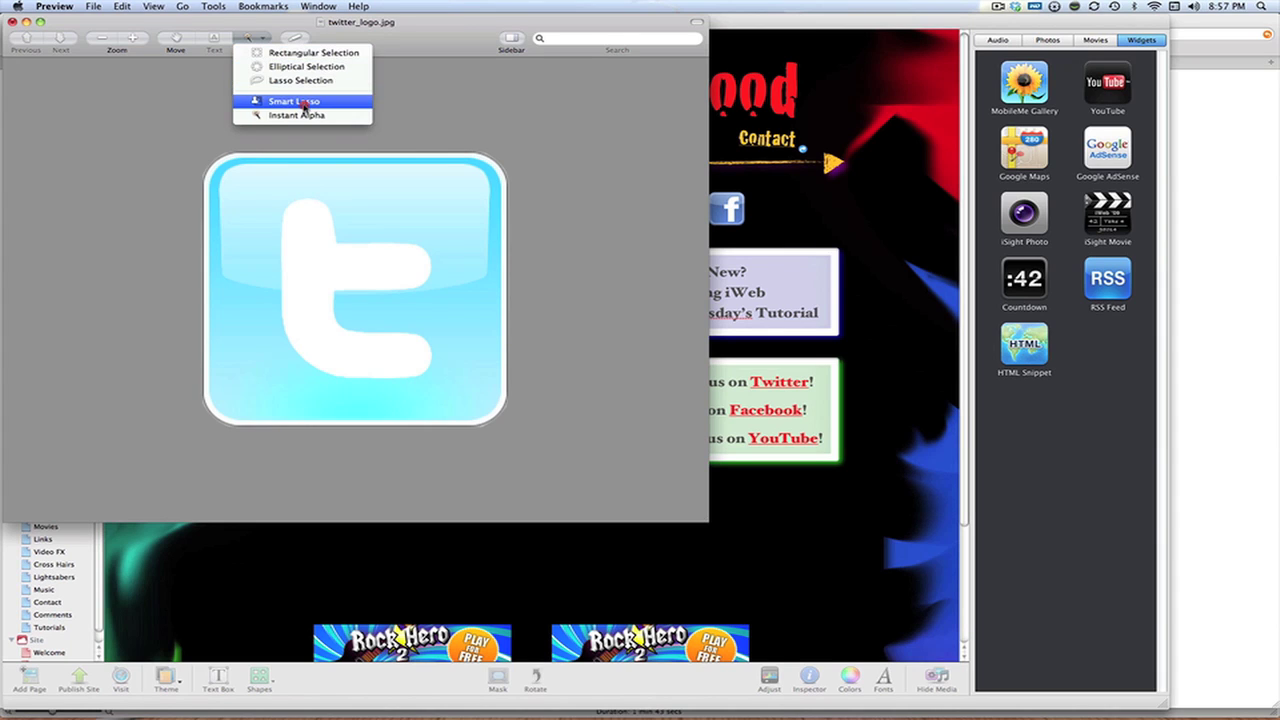
left_click(340, 55)
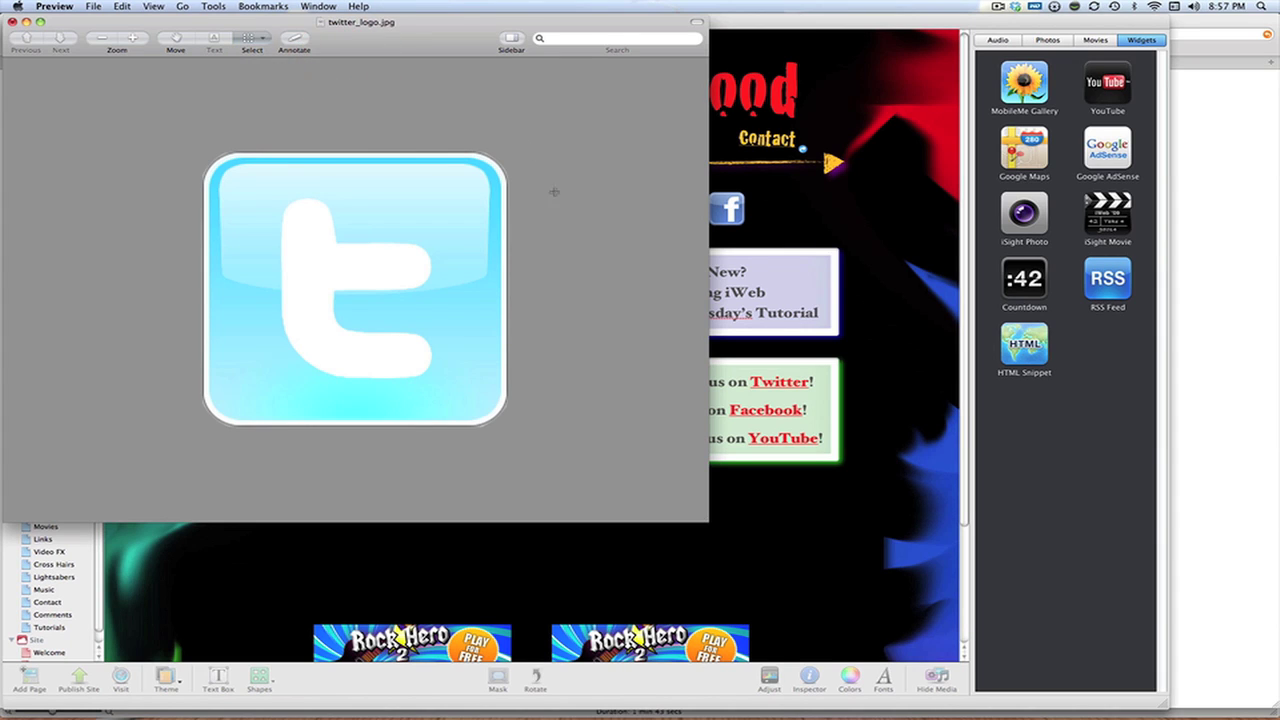
left_click_drag(527, 237, 512, 141)
left_click(509, 134)
left_click(618, 278)
Step: Save As twitter_logo PNG with Alpha to the Desktop, replacing the existing file
key("super+shift+s")
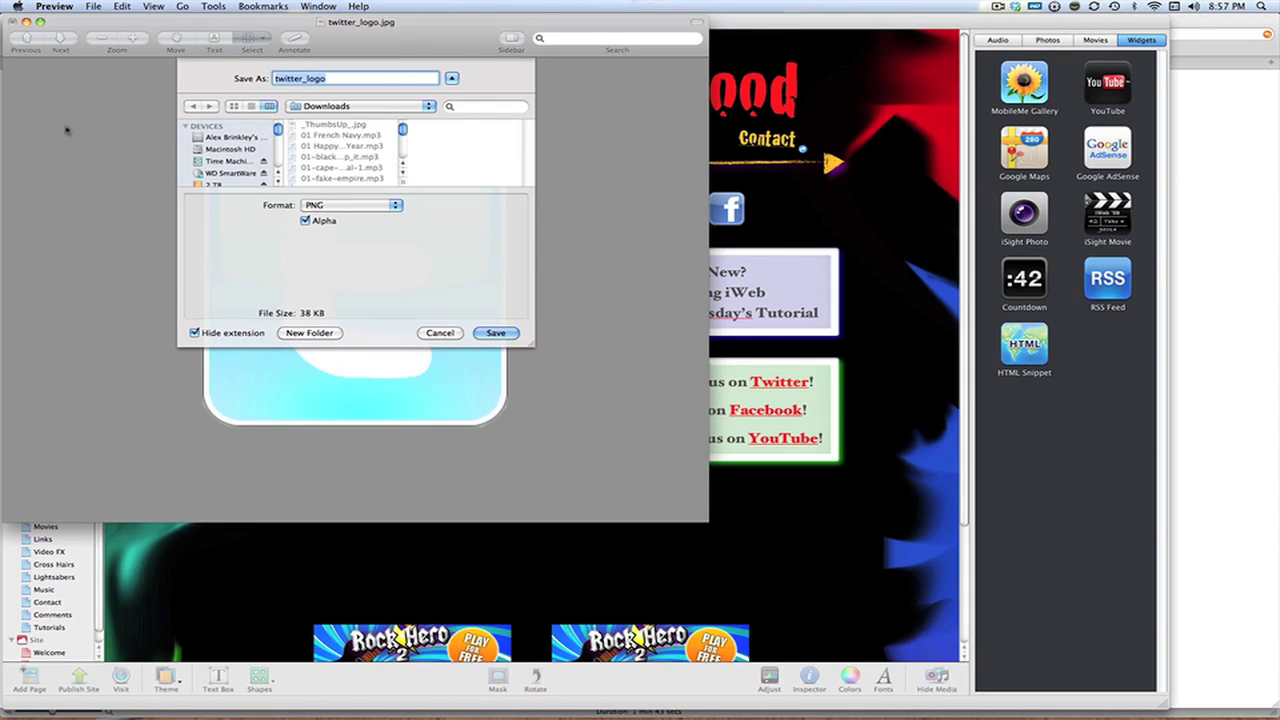
scroll(218, 165, "down", 4)
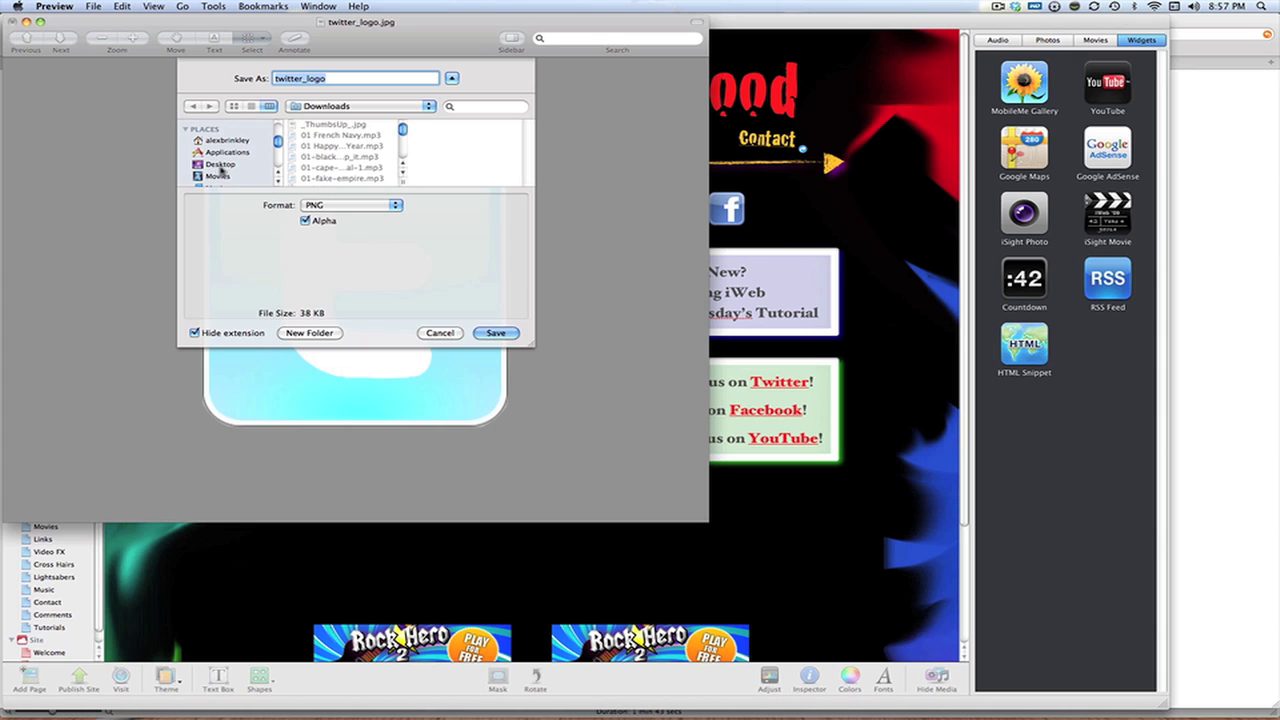
left_click(220, 172)
key("Return")
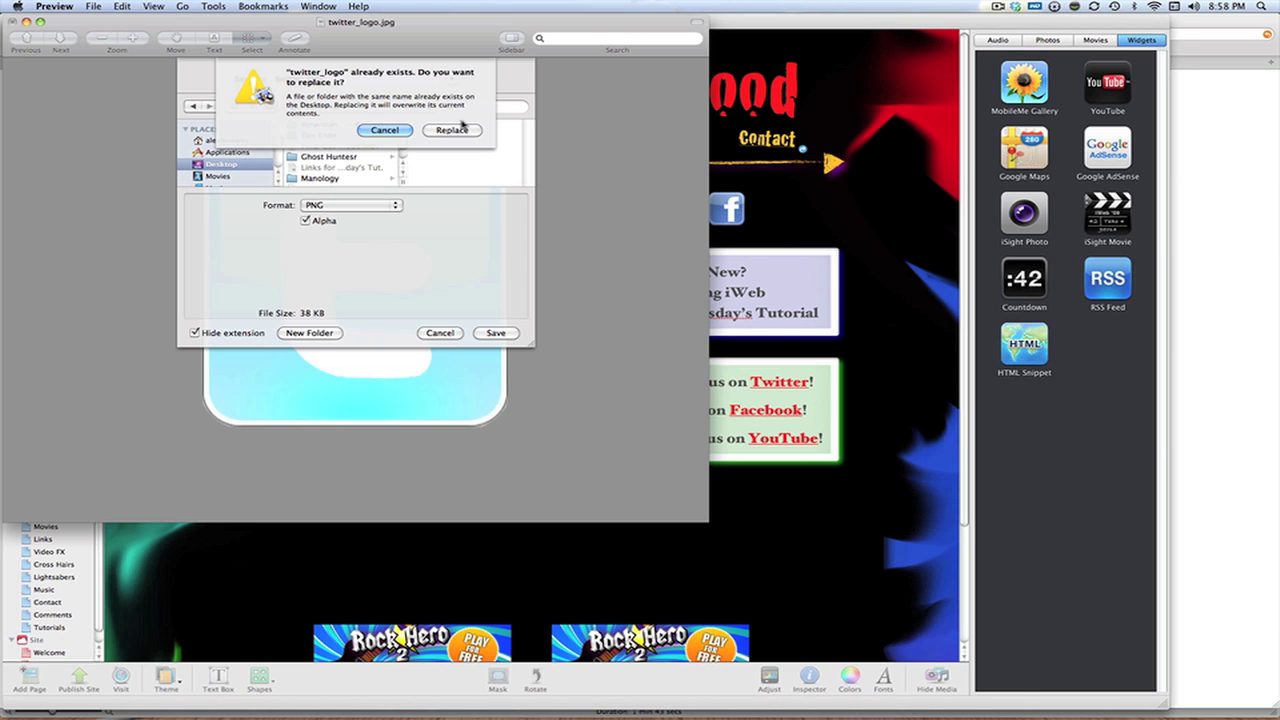
left_click(463, 132)
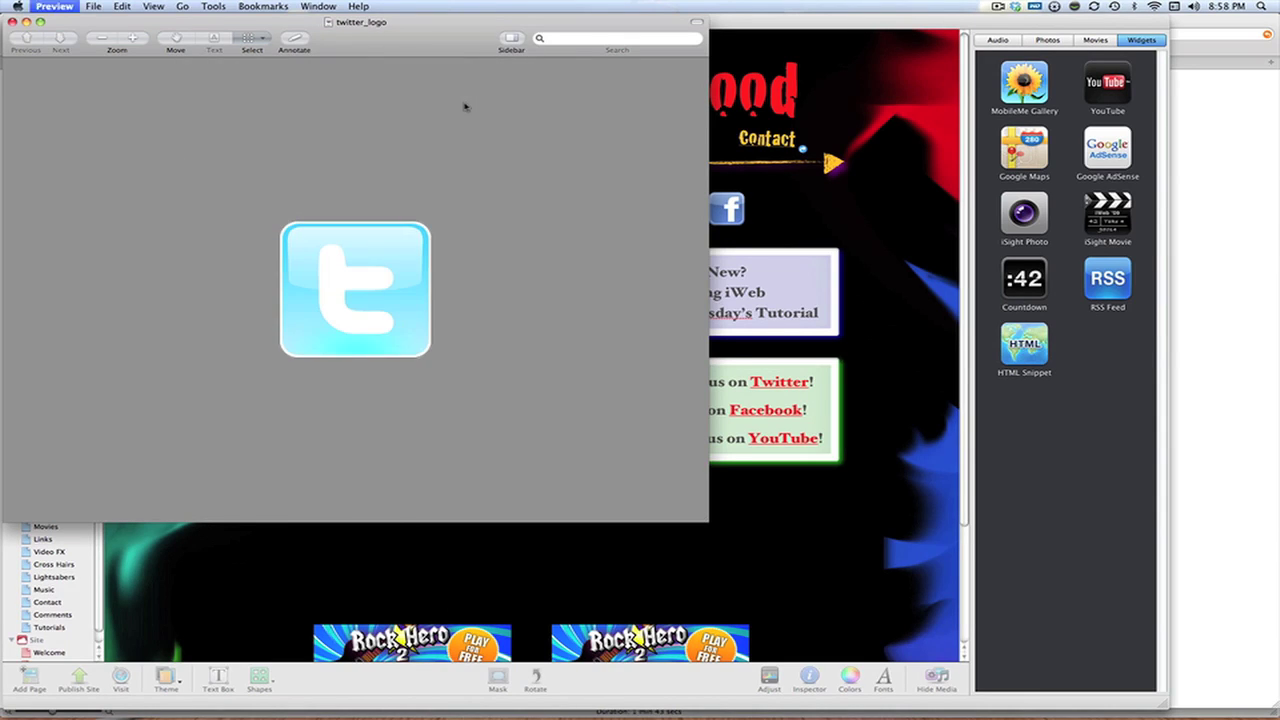
Step: Quit Preview and drag the saved twitter_logo from the Desktop onto the iWeb page
key("super+q")
key("F11")
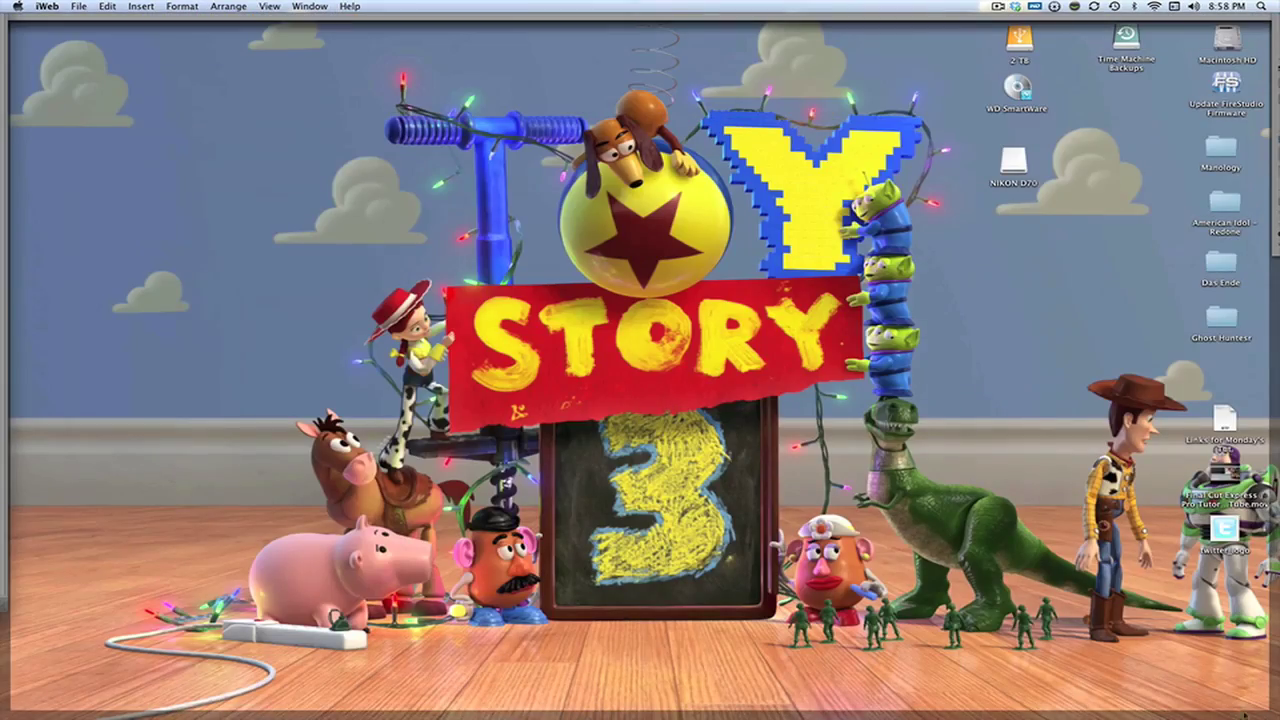
left_click_drag(1225, 530, 365, 398)
key("F9")
Step: Delete the old Twitter image and its extra copy, keeping the transparent logo
left_click(484, 398)
key("Delete")
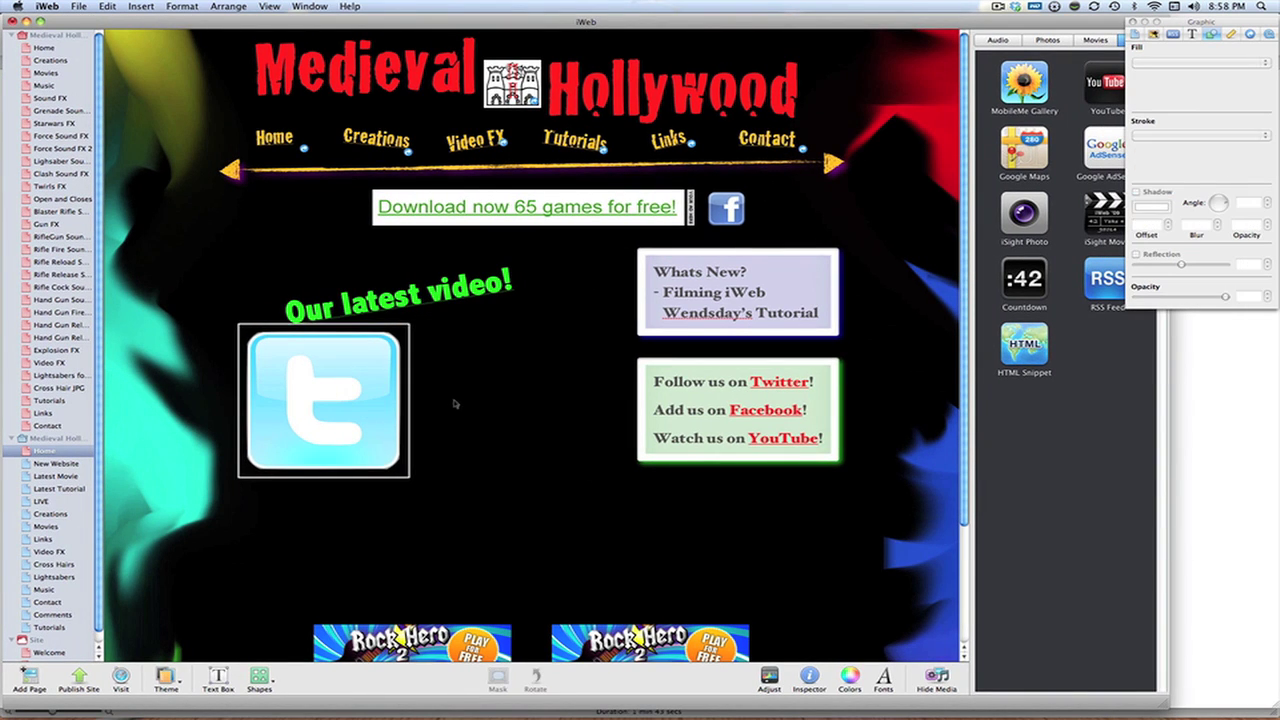
left_click(384, 412)
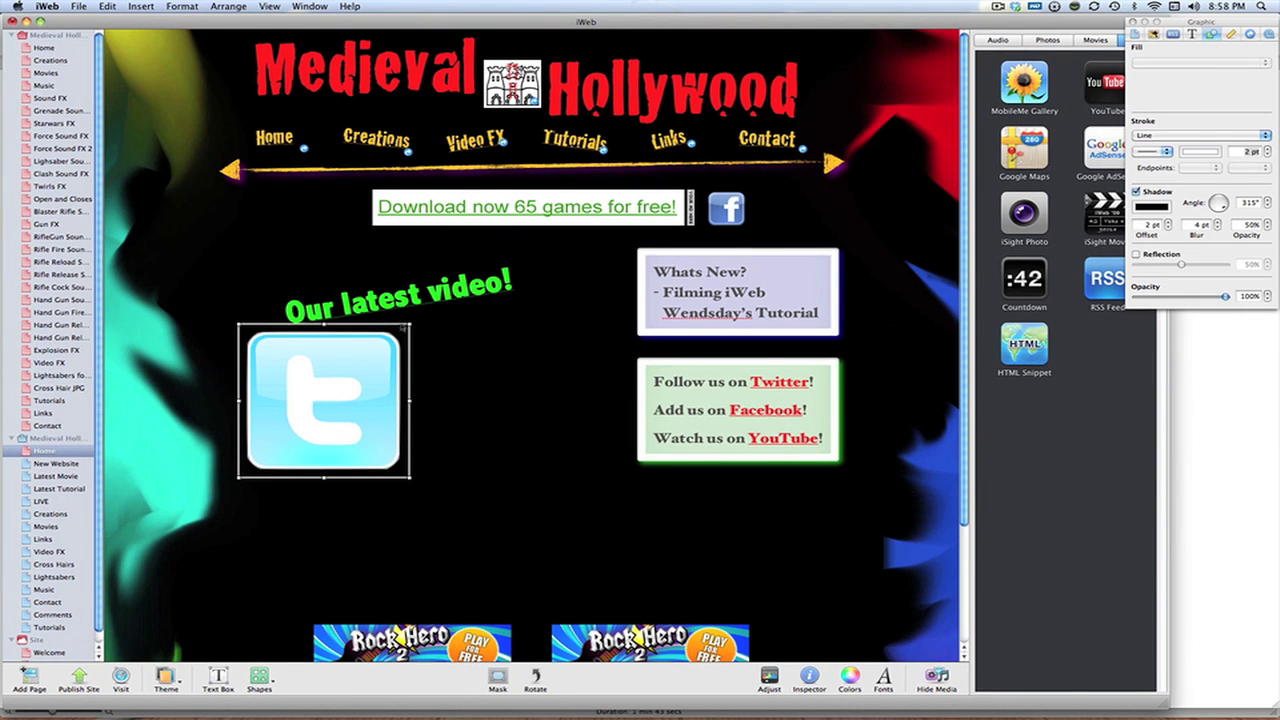
left_click_drag(286, 373, 446, 403)
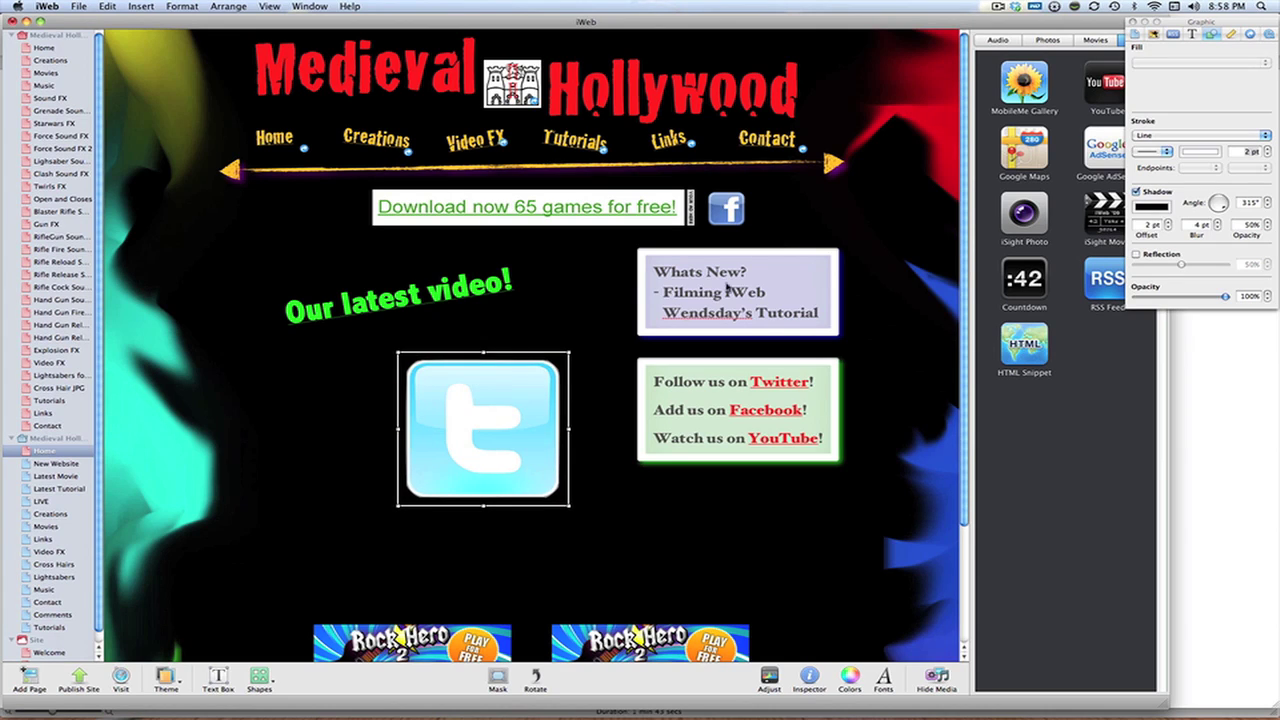
Step: Set the Twitter image's stroke to None, resize it to 111×111 px and place it beside the Facebook icon
left_click(1211, 36)
left_click(1186, 134)
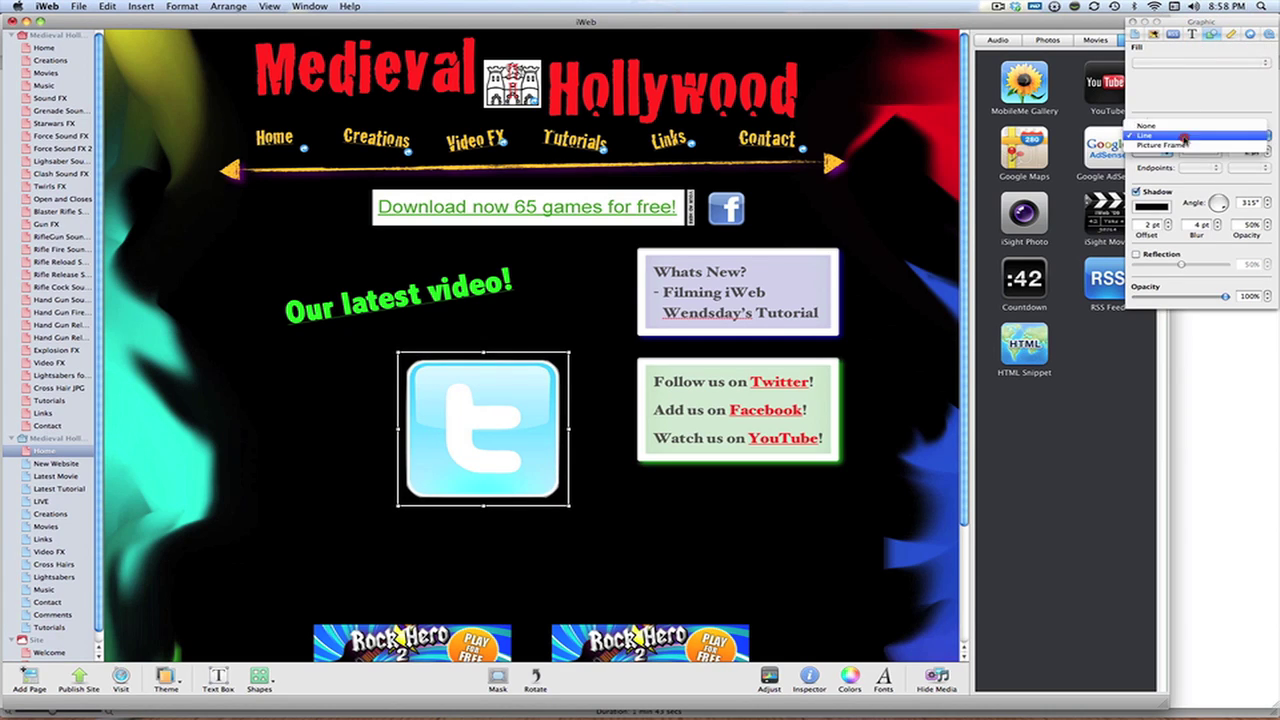
left_click(1186, 126)
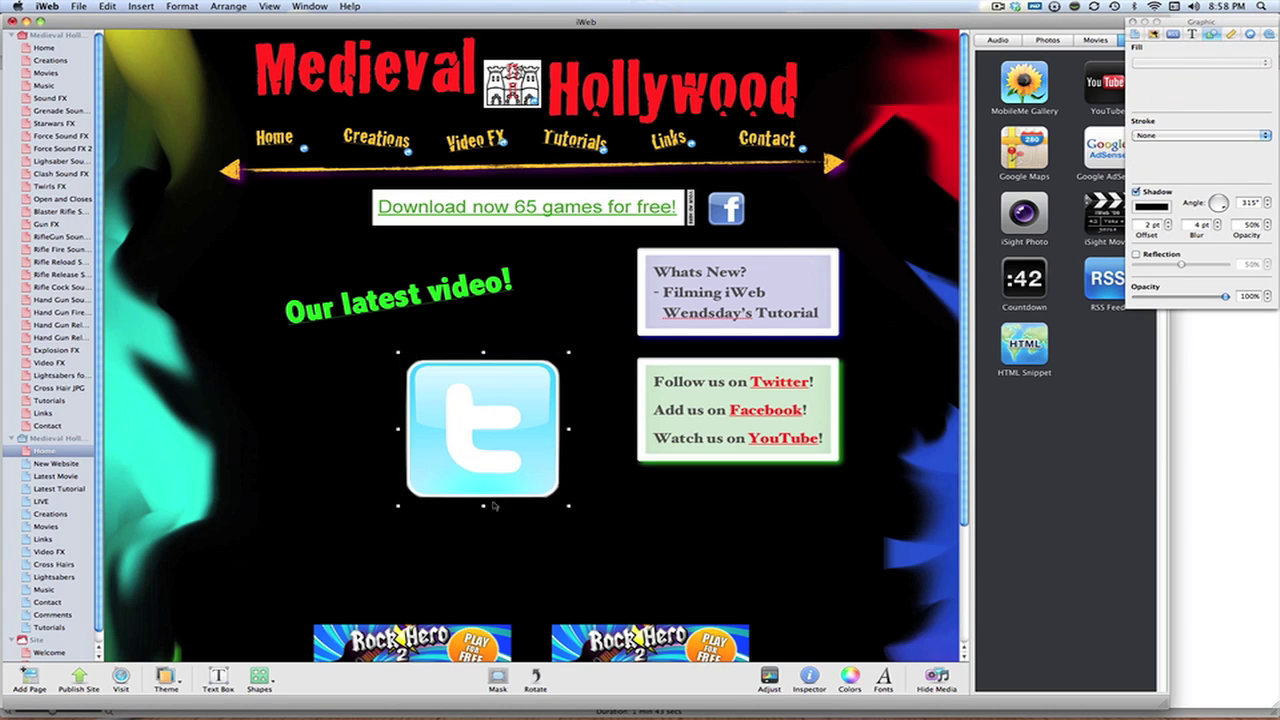
left_click_drag(569, 506, 803, 217)
left_click(803, 217)
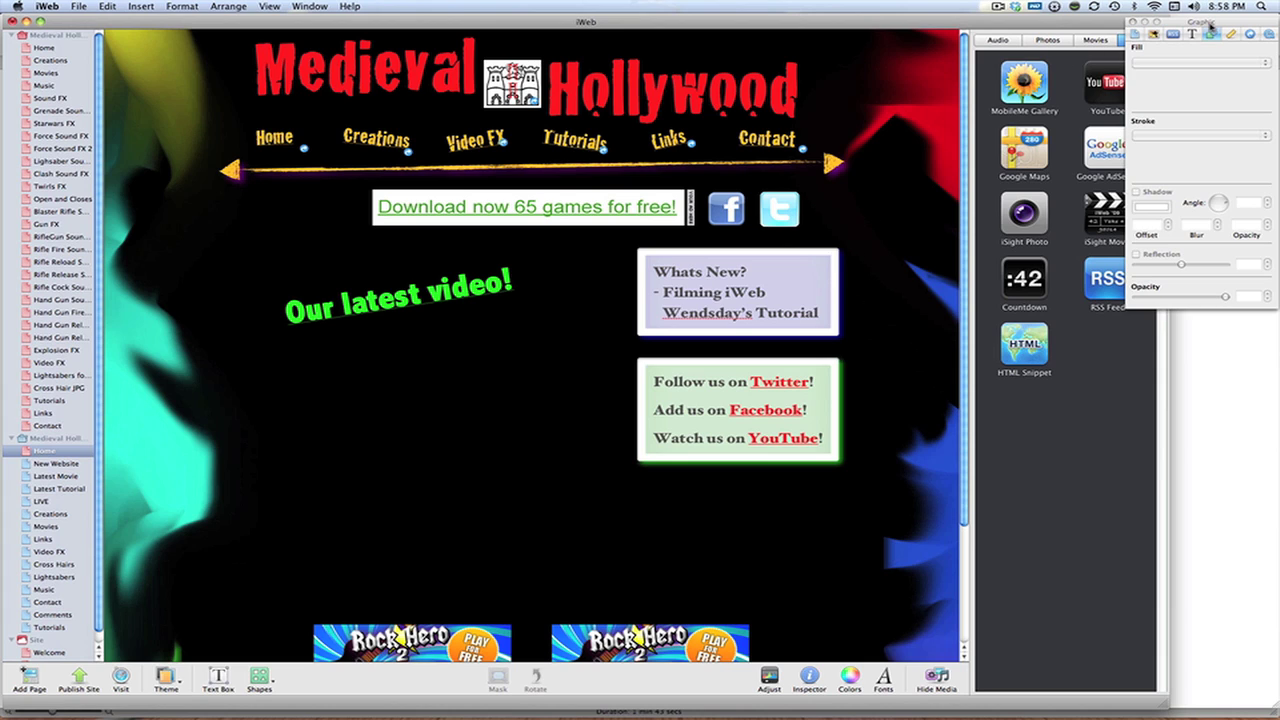
Step: In the Link inspector, enable the Facebook icon as a hyperlink to An External Page
left_click(1249, 34)
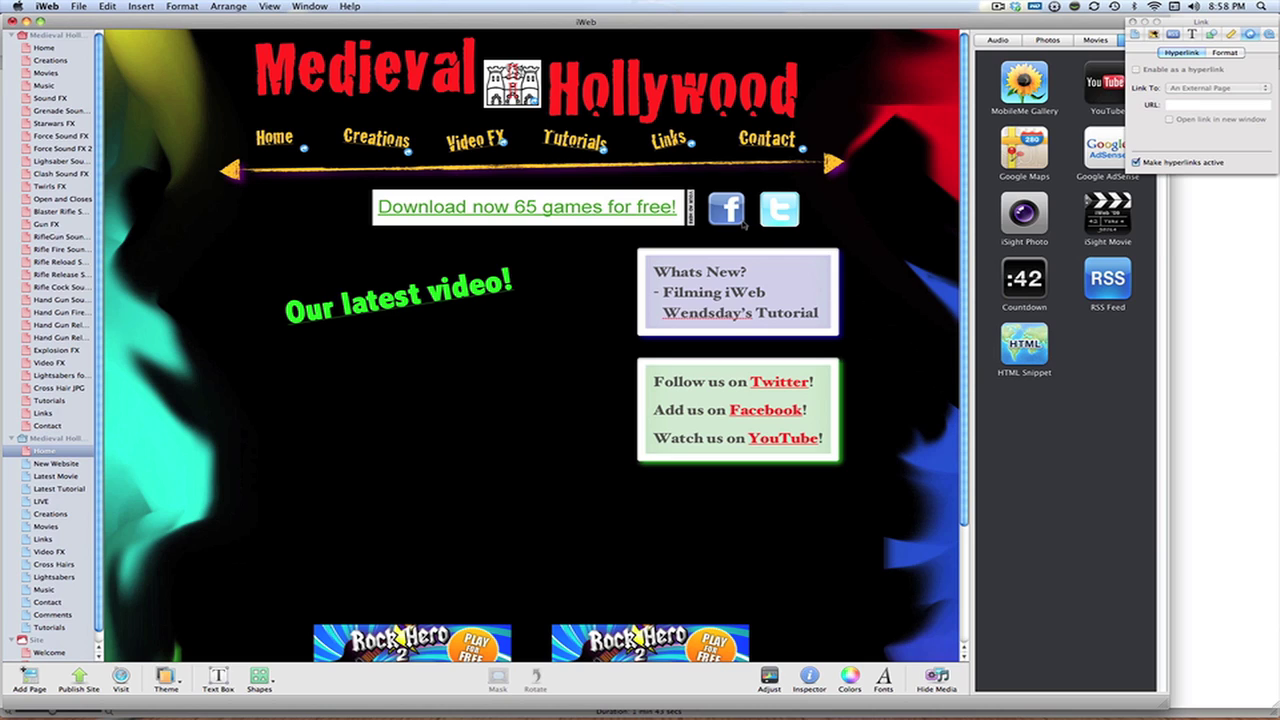
left_click(732, 213)
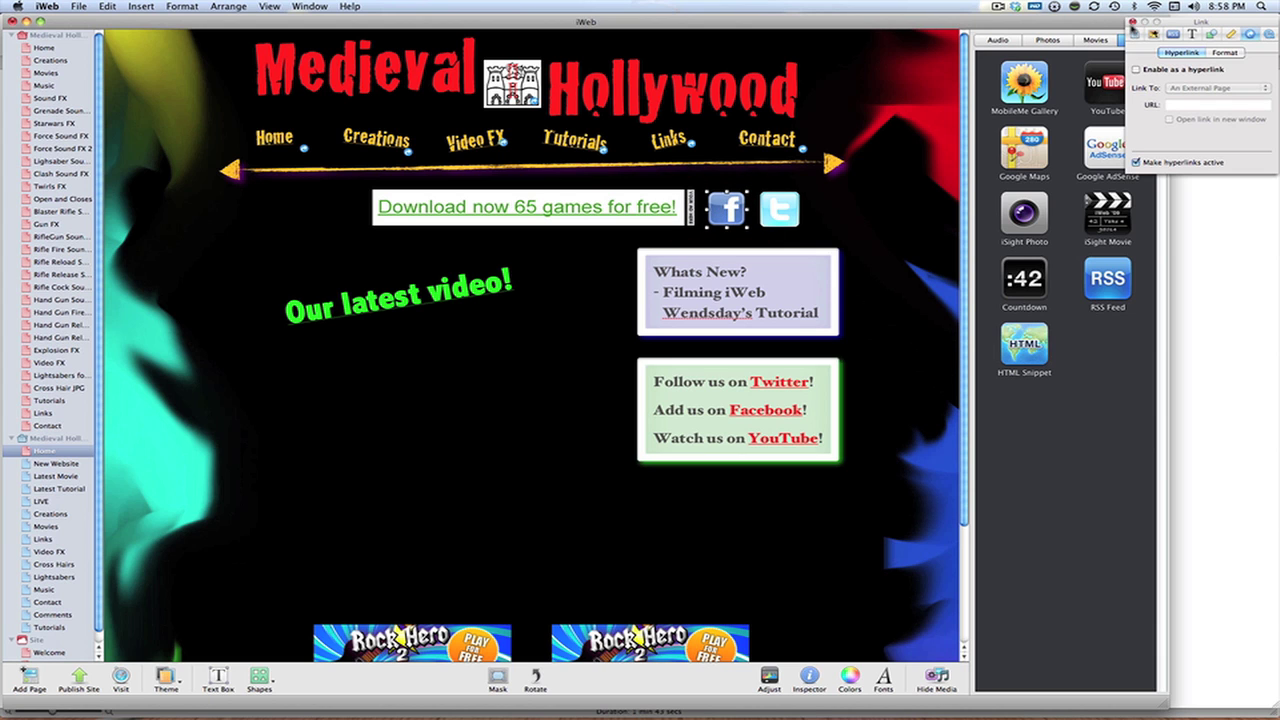
left_click(1133, 22)
left_click(809, 678)
left_click(1200, 69)
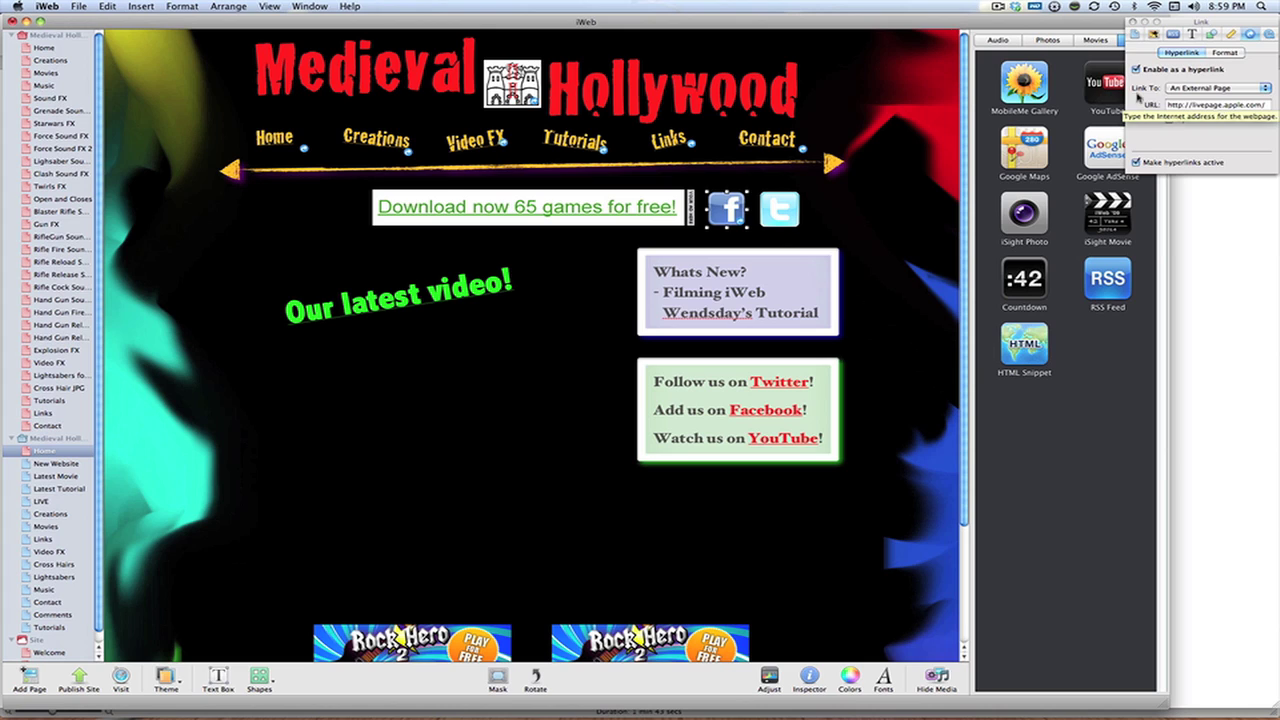
left_click(1201, 96)
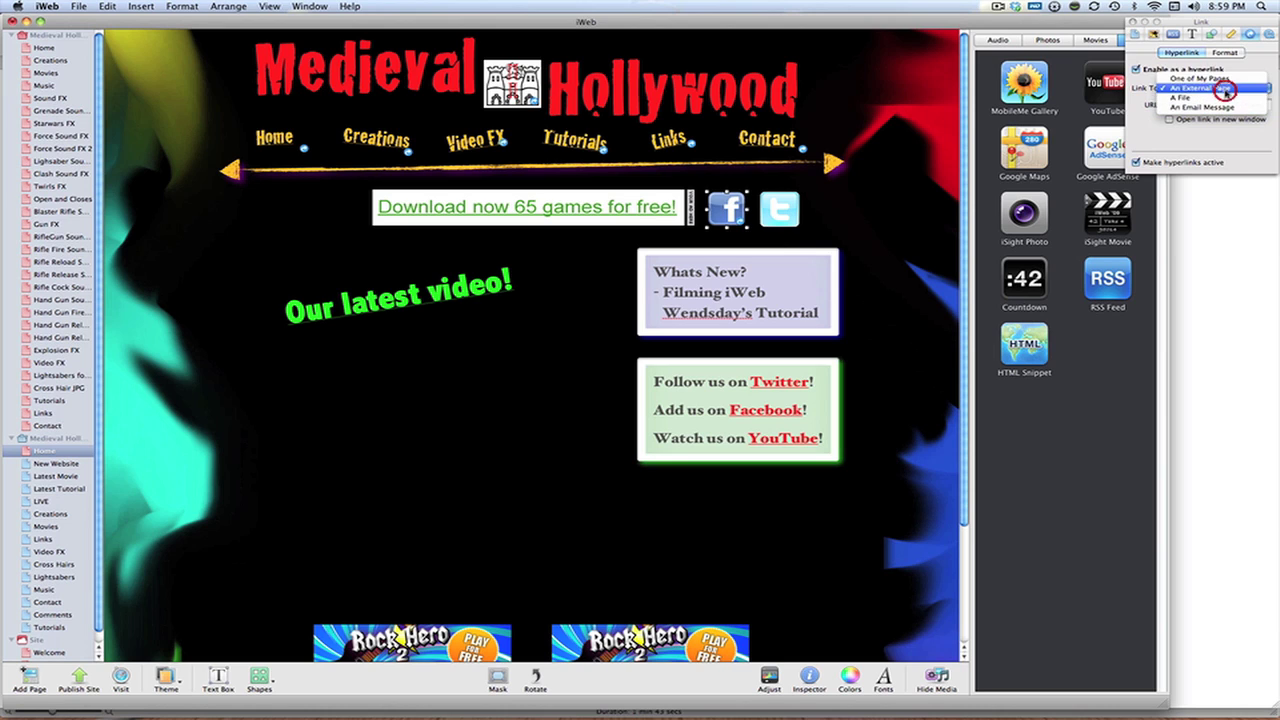
left_click(1222, 88)
Step: Open the Medieval Hollywood Facebook page's Wall in Safari and select its URL
left_click(1264, 105)
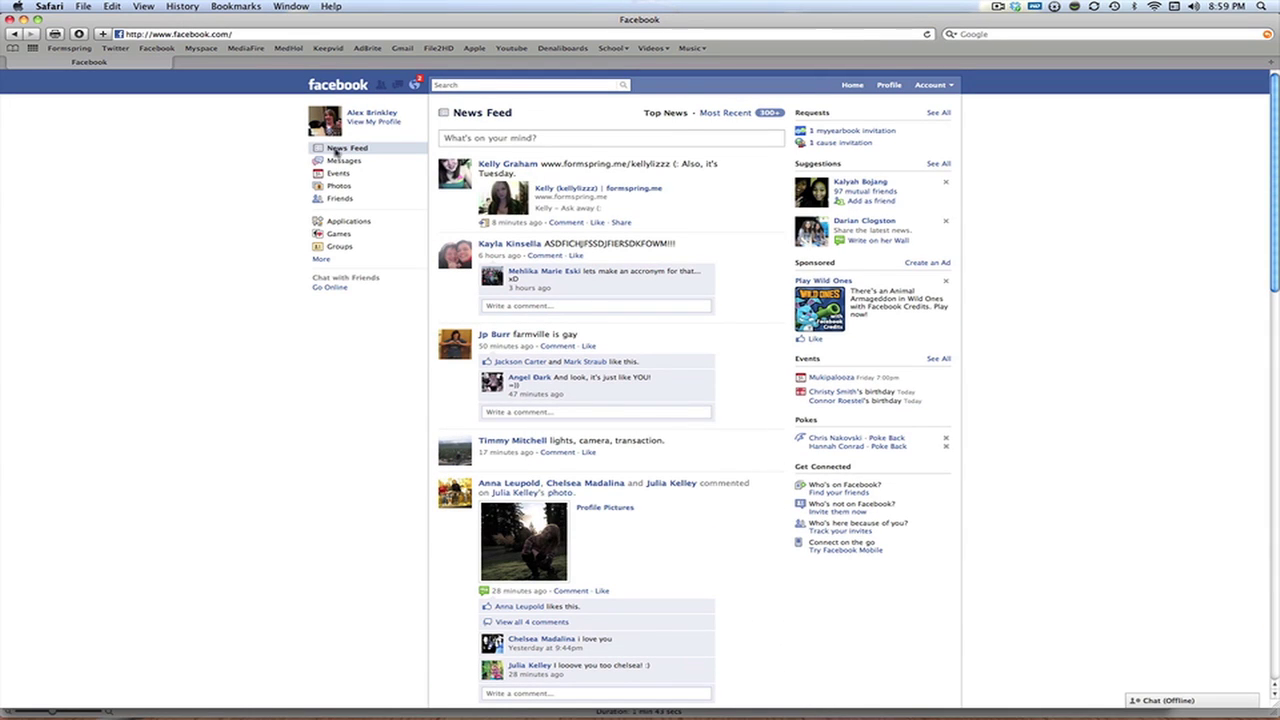
left_click(342, 189)
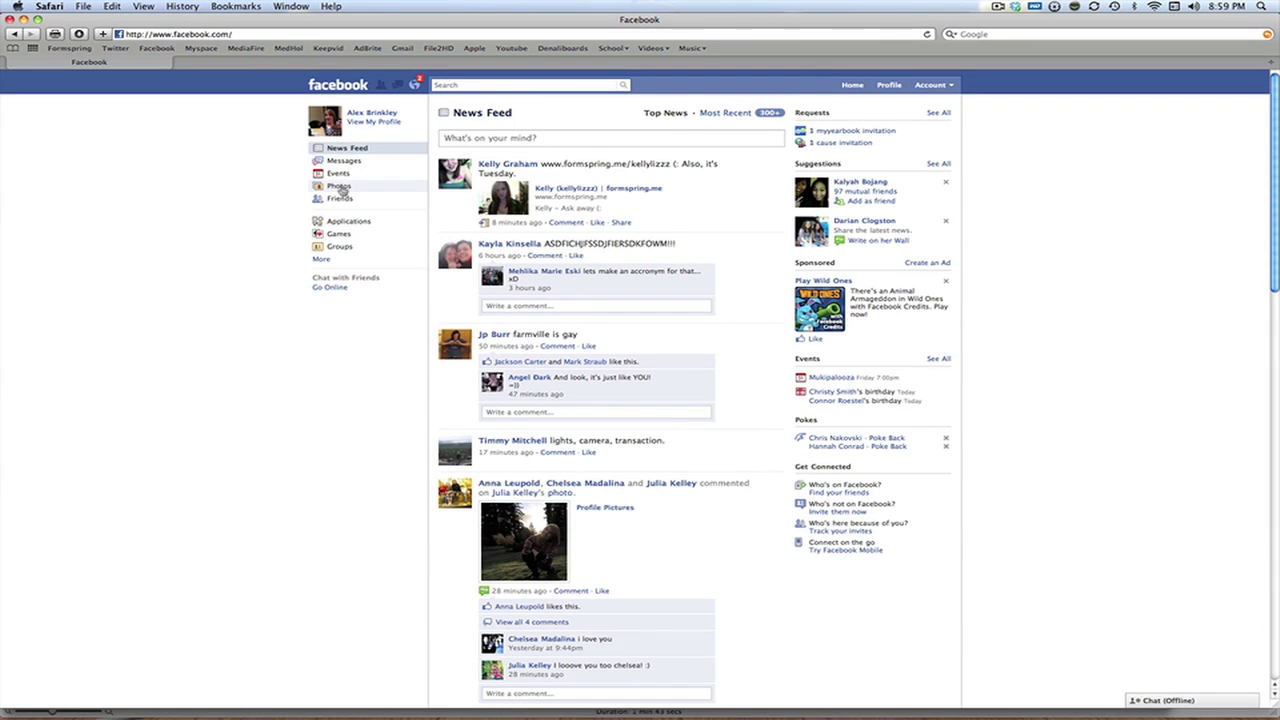
left_click(481, 87)
left_click(503, 100)
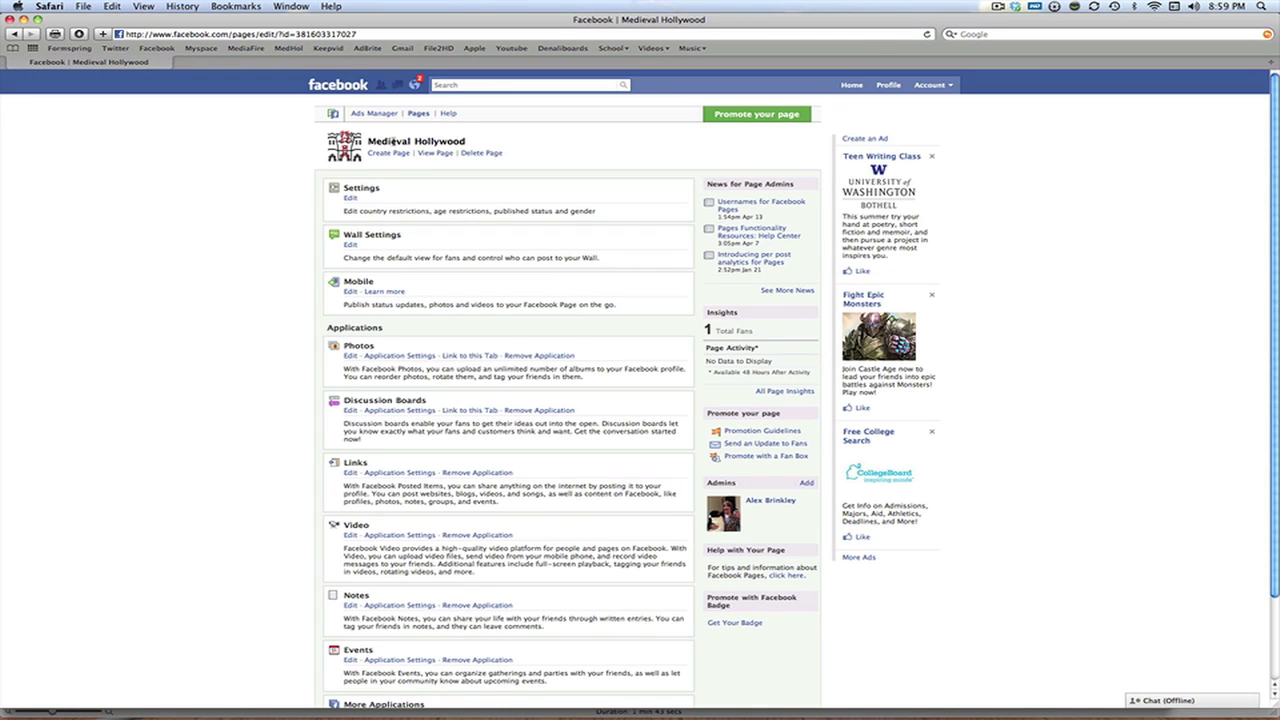
left_click(434, 153)
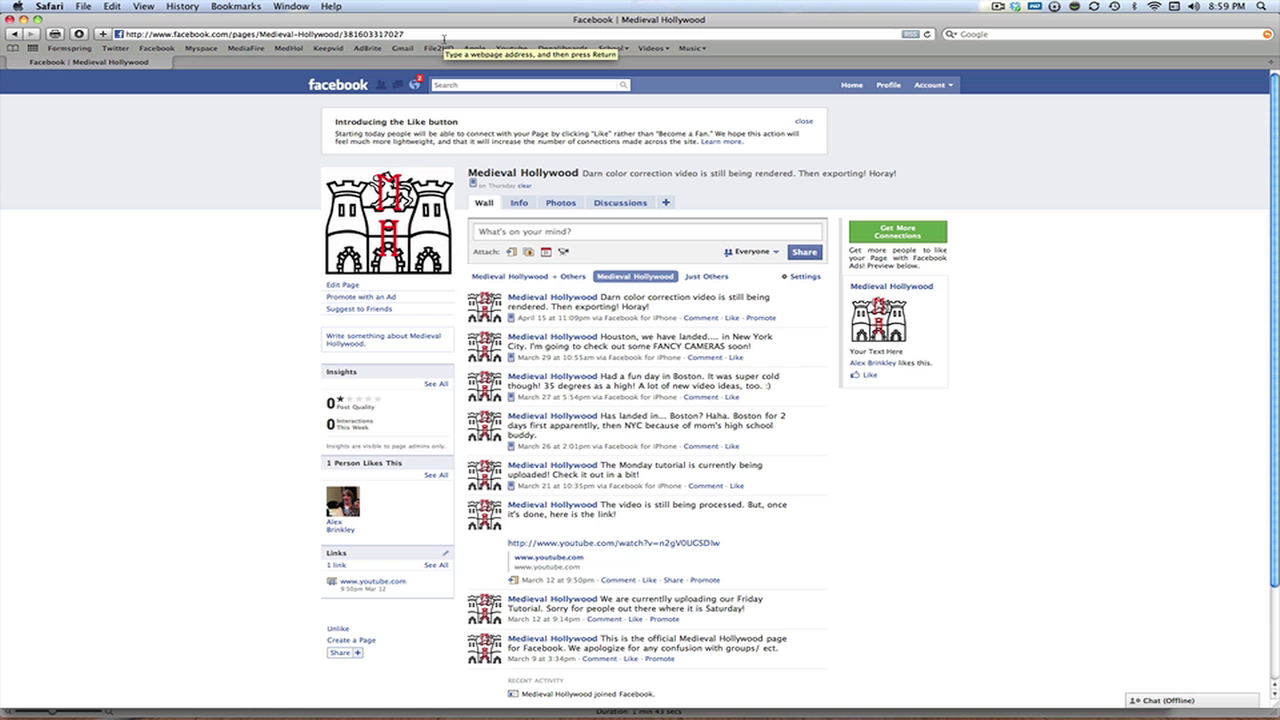
left_click(466, 38)
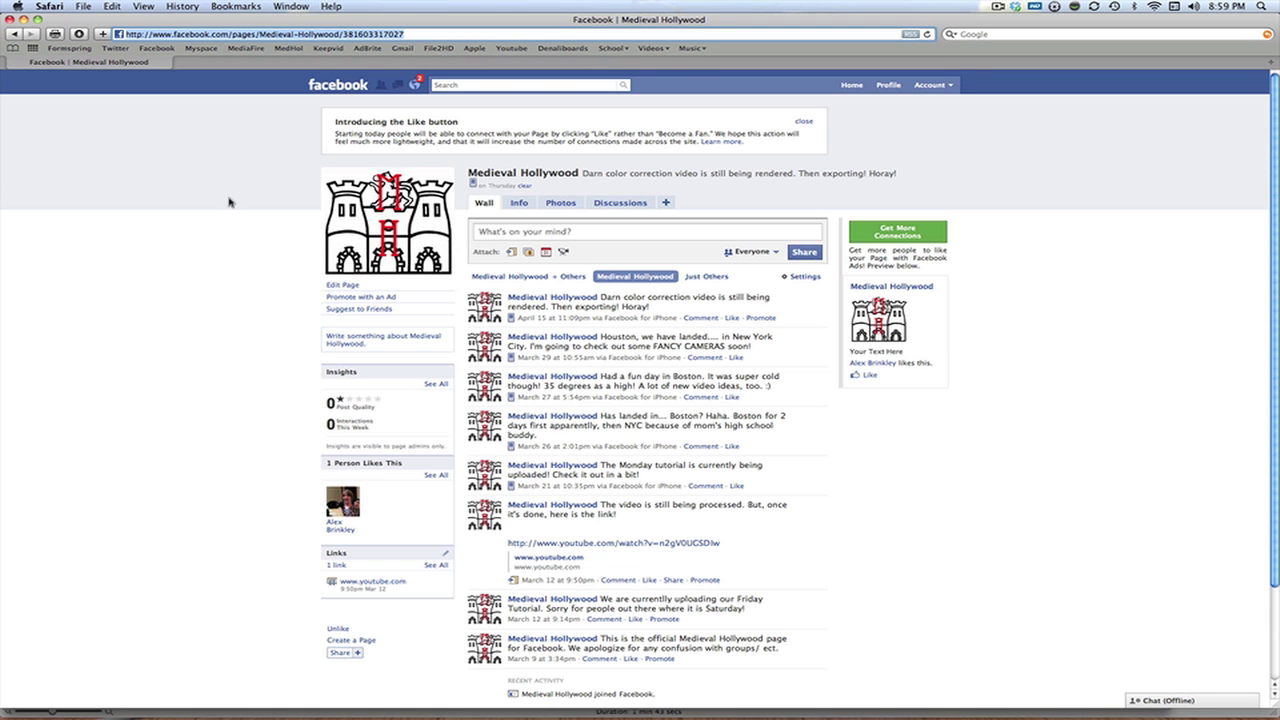
key("F9")
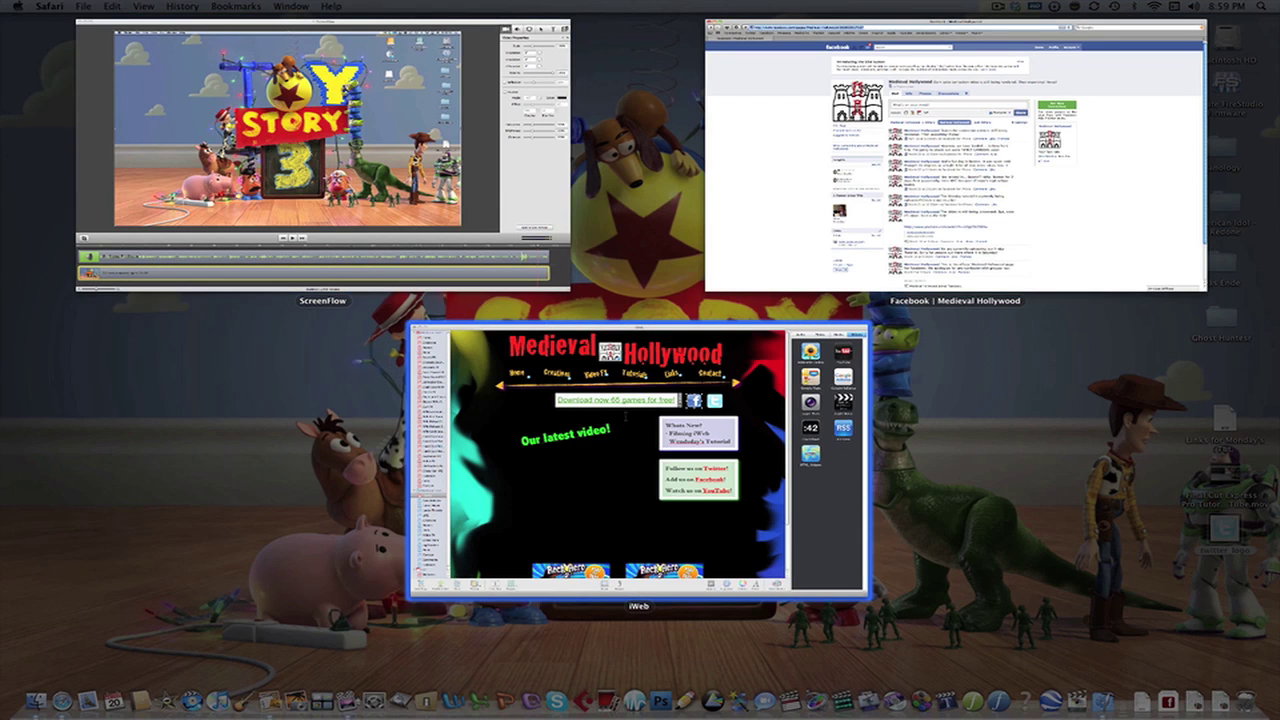
Step: Replace the Facebook icon's link address with the pasted Medieval Hollywood Facebook page URL
left_click(628, 418)
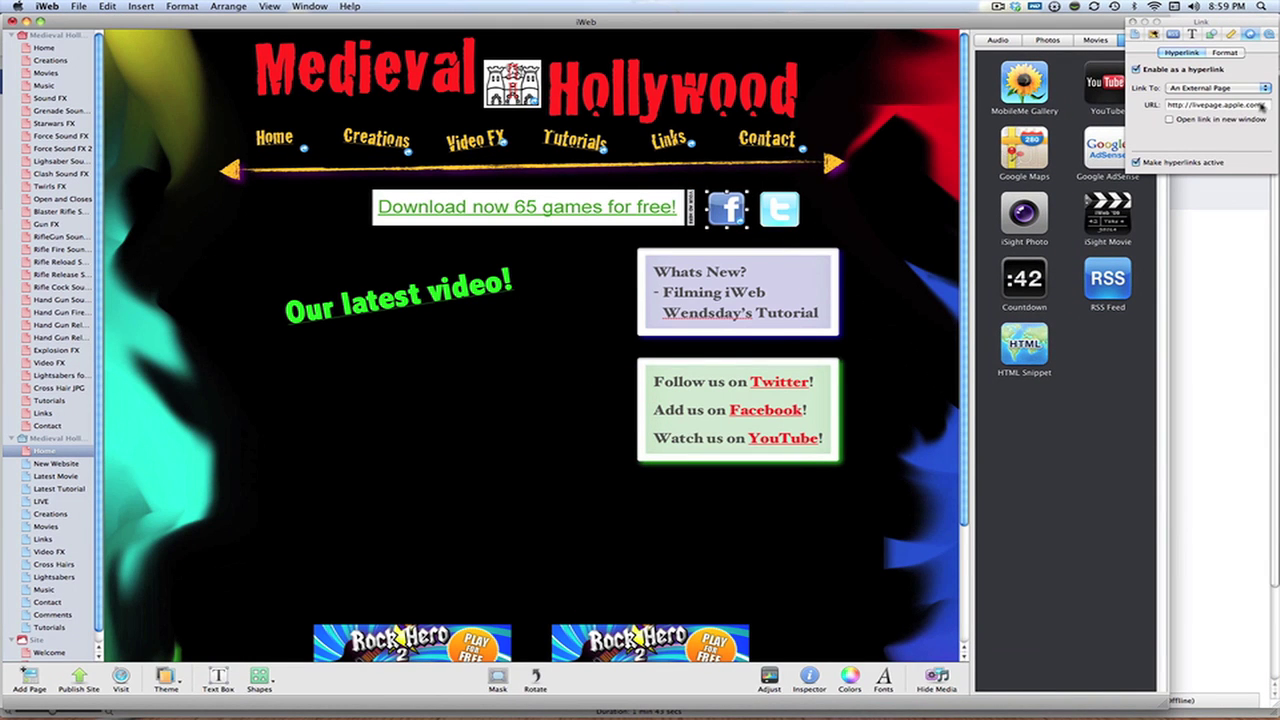
left_click(1256, 104)
key("super+a")
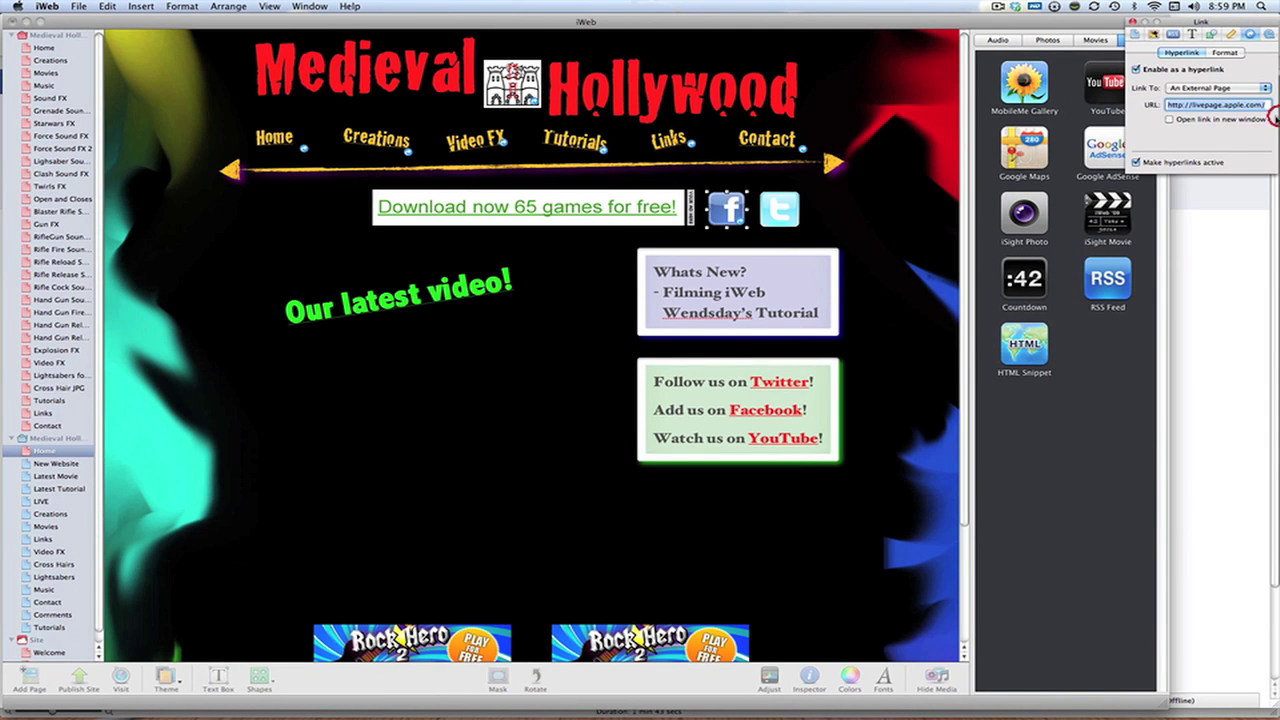
key("super+v")
key("Return")
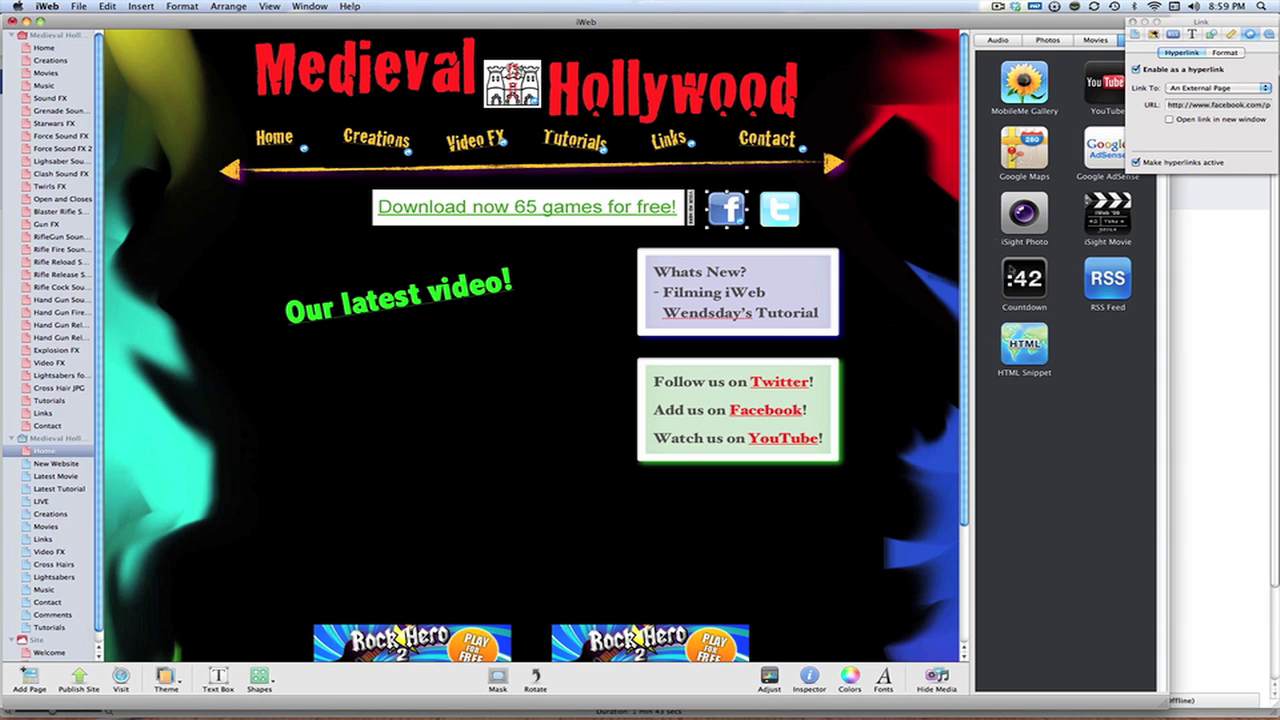
Step: Test the Facebook icon's link with hyperlinks kept active, then close the opened page
left_click(933, 211)
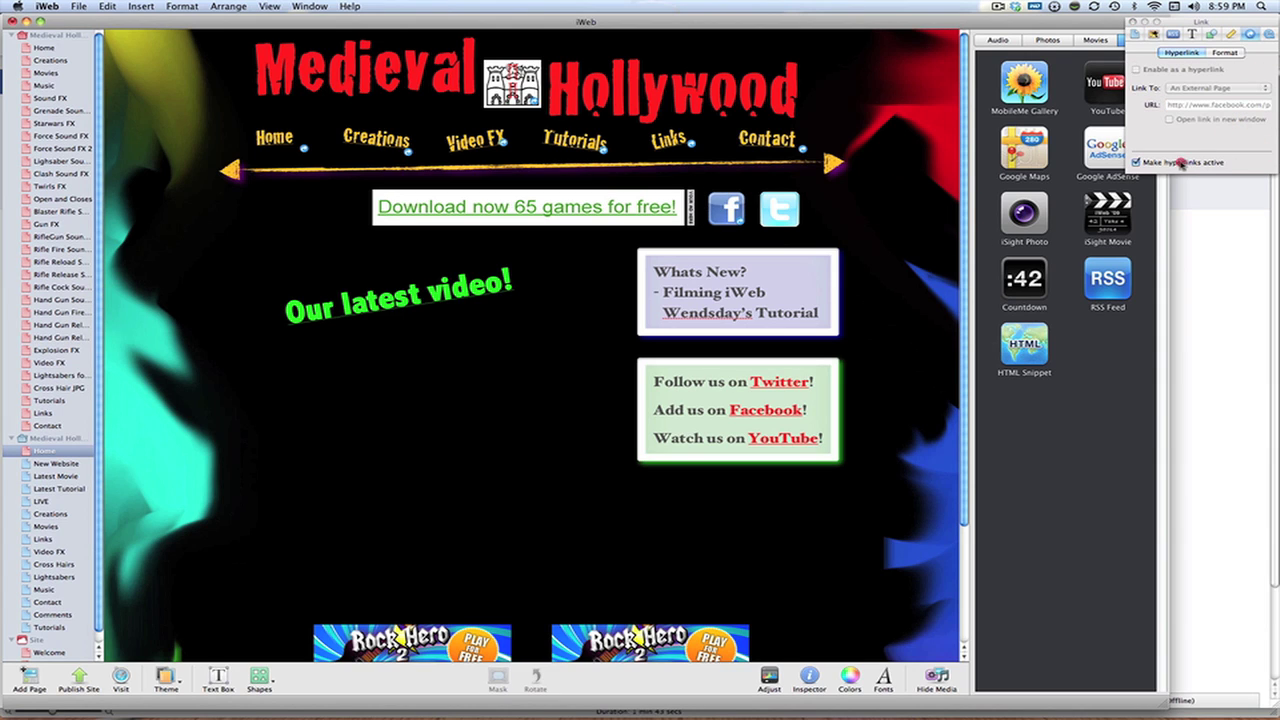
left_click(1180, 162)
left_click(726, 208)
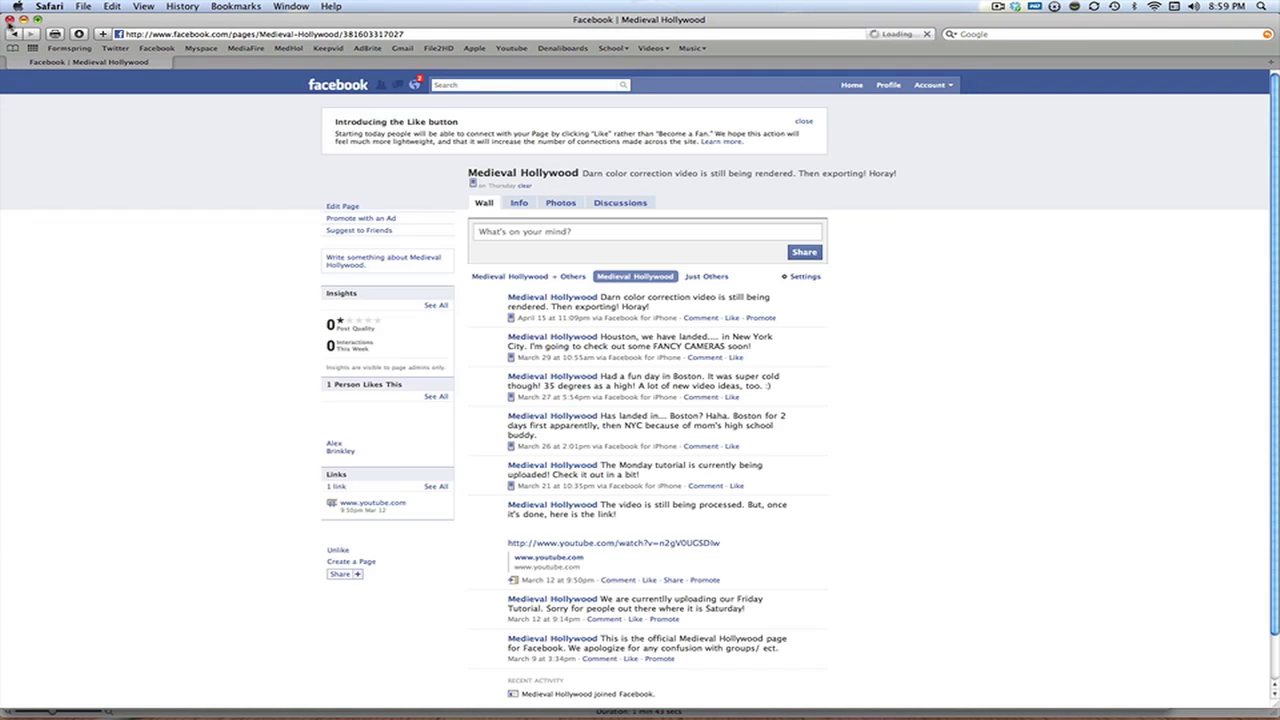
left_click(8, 20)
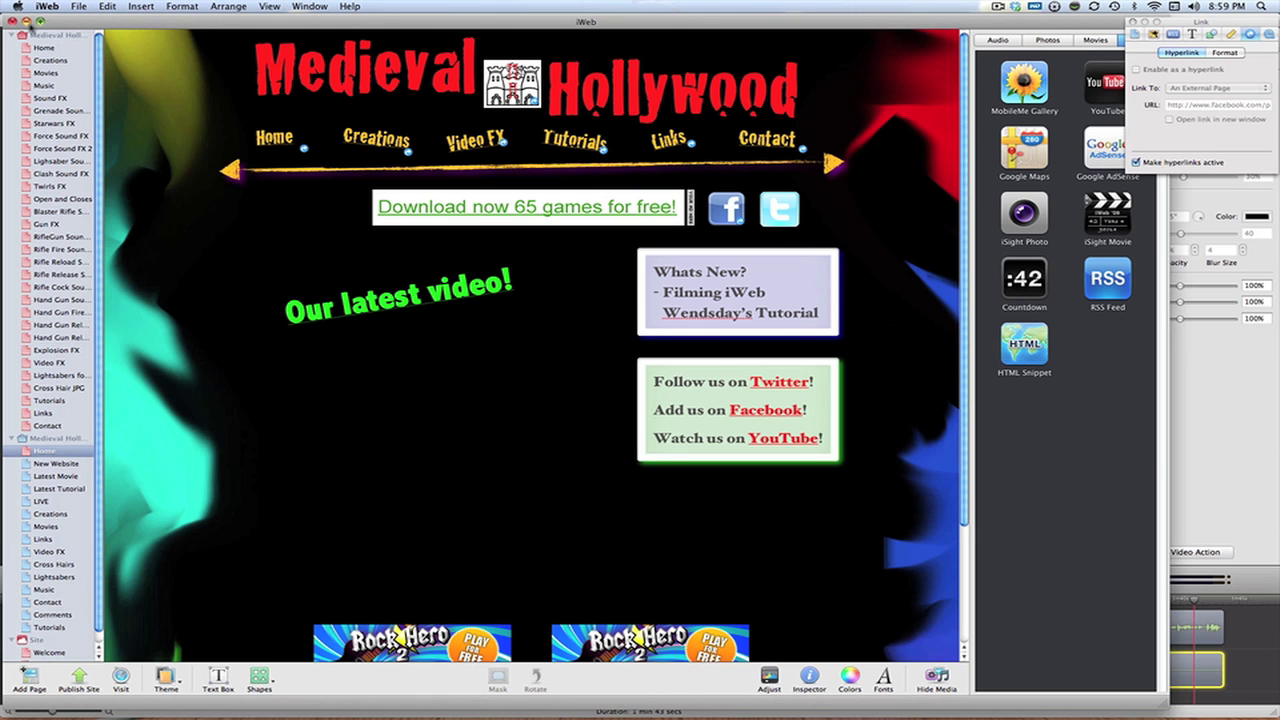
Step: Enable the Twitter icon as a hyperlink in the Link inspector, then deselect it
left_click(790, 218)
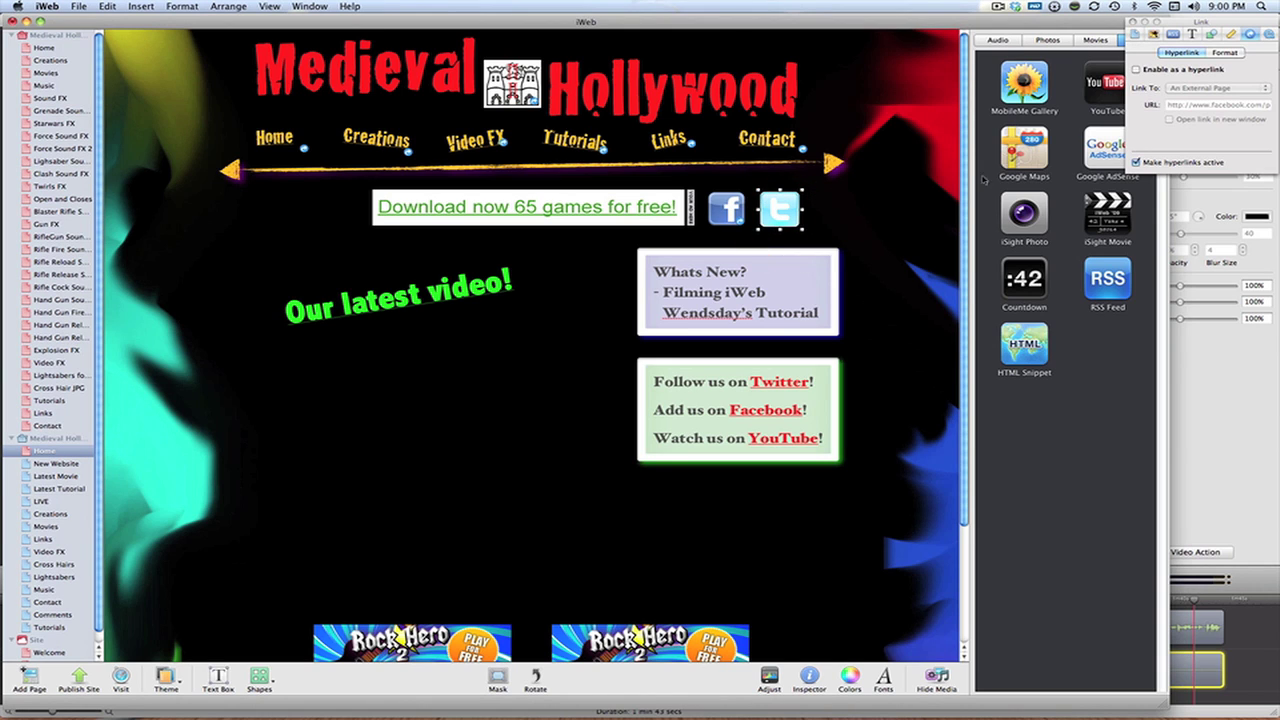
left_click(1147, 70)
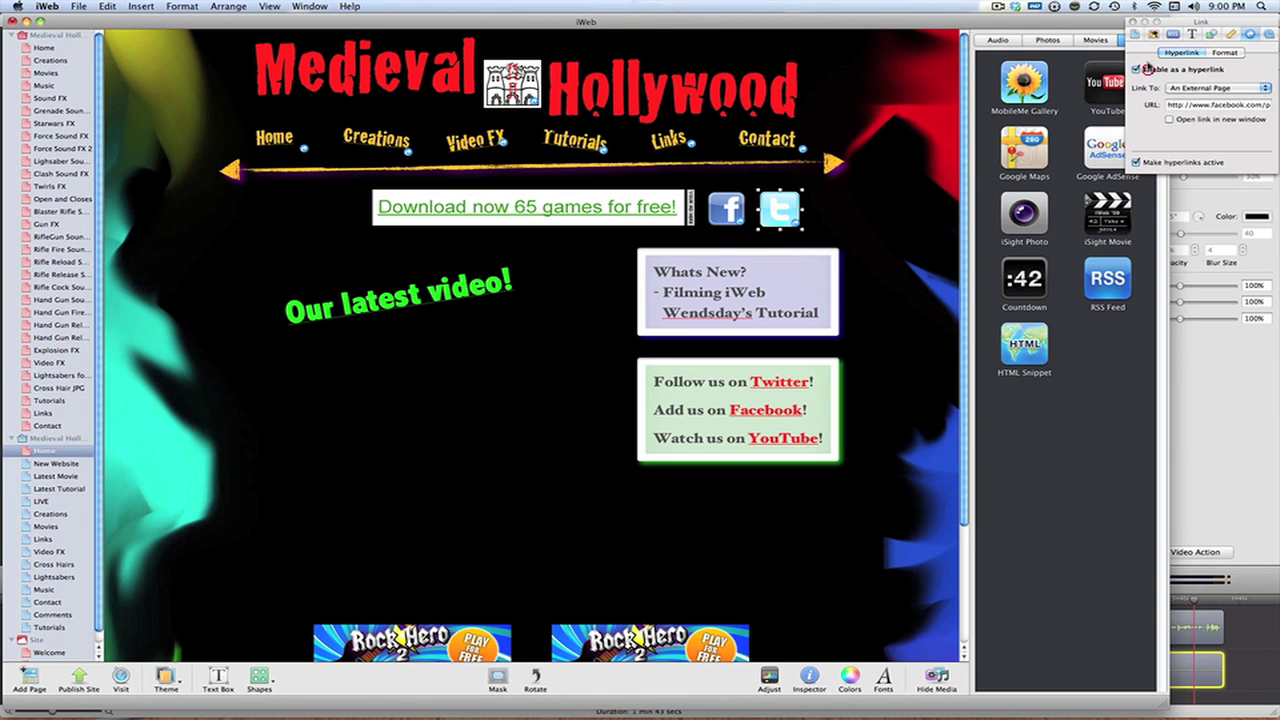
left_click(1197, 104)
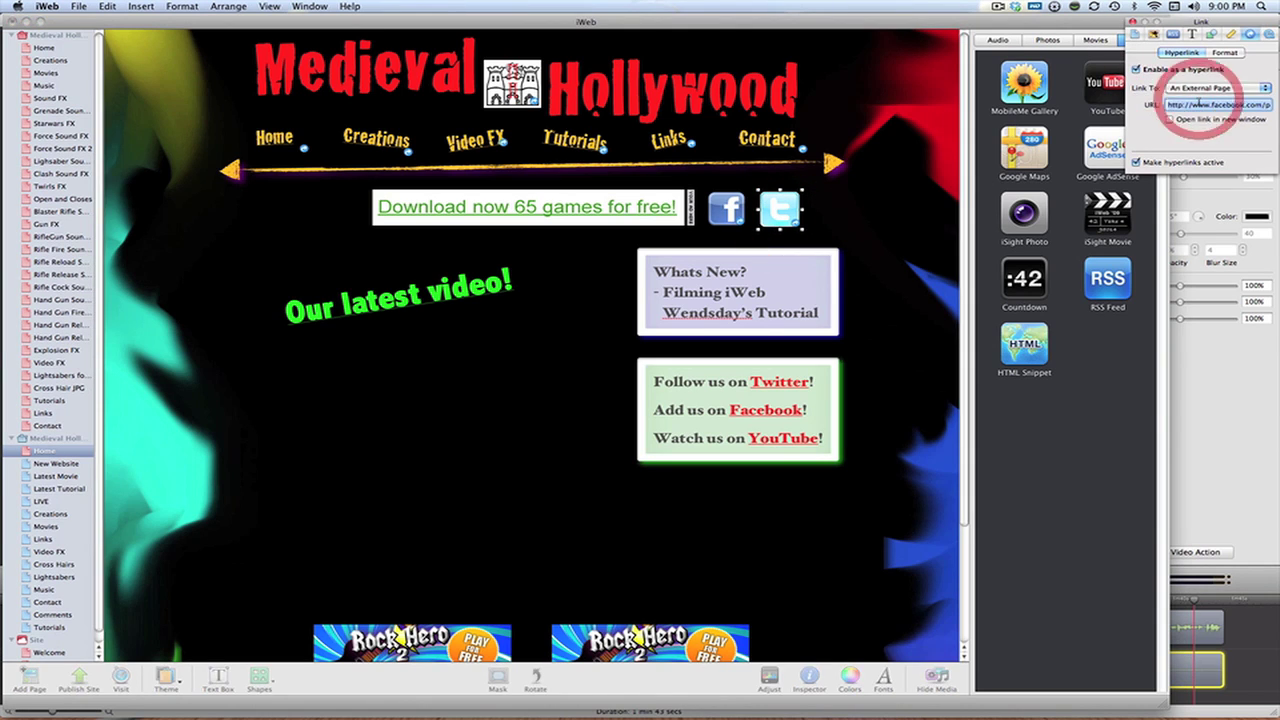
left_click(843, 195)
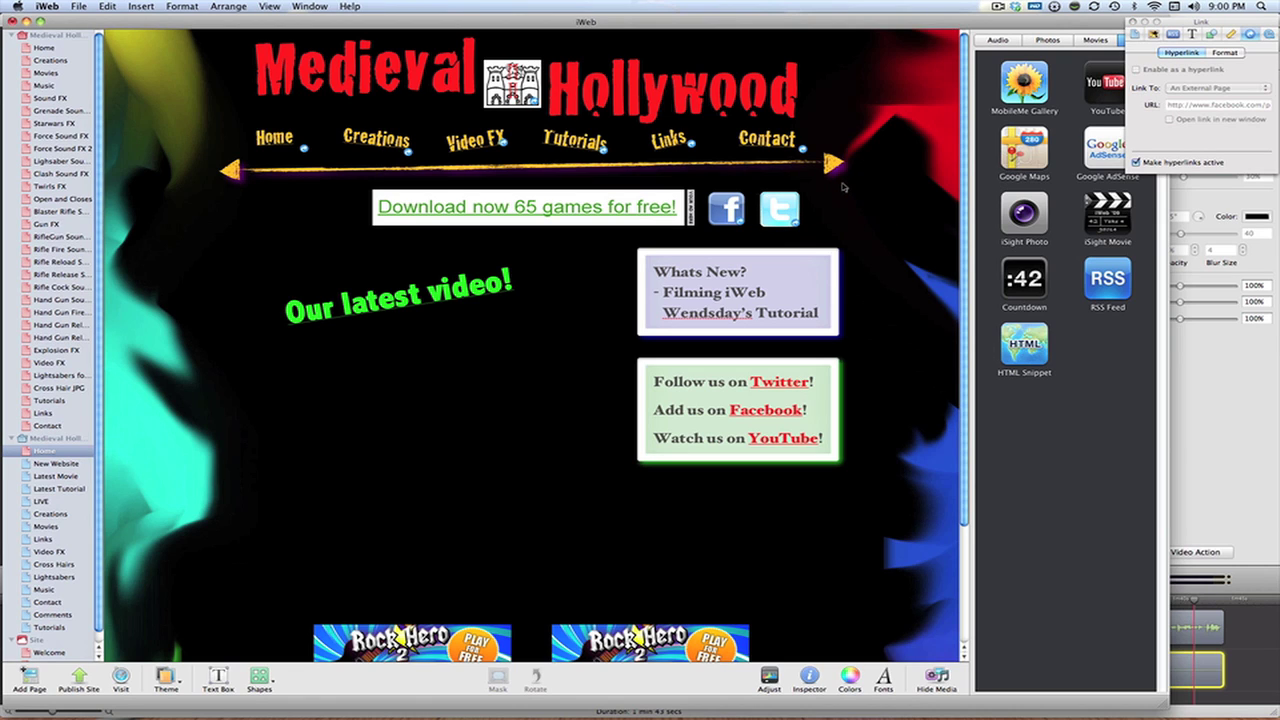